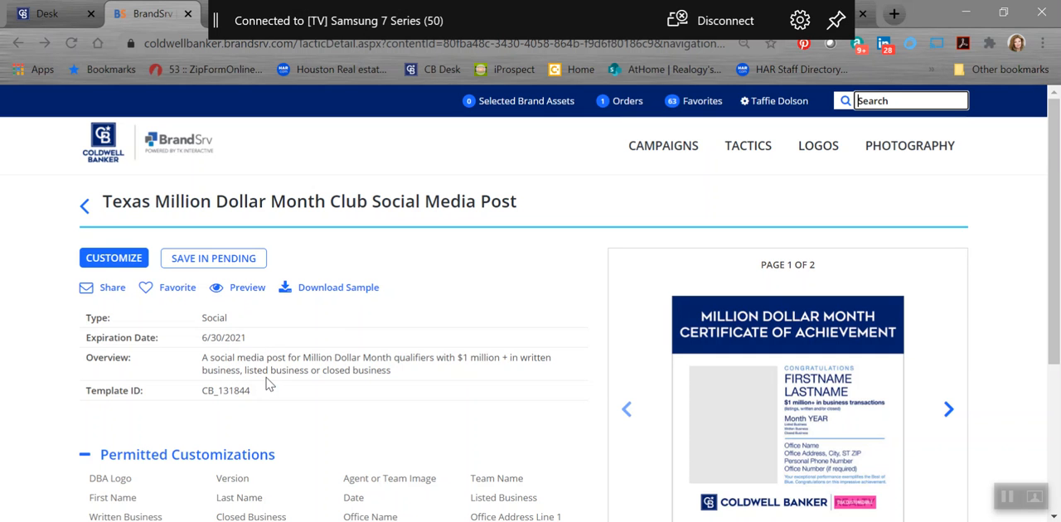
Step: Start customizing the template with the Coldwell Banker Realty (CBR) DBA logo and the Agent version
{"action": "left_click", "coordinate": [114, 257]}
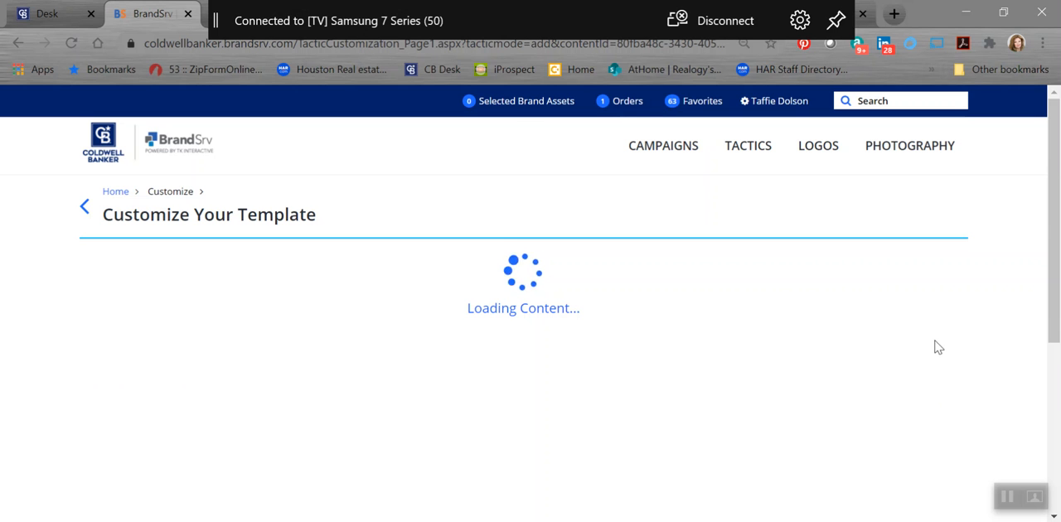
{"action": "scroll", "coordinate": [964, 335], "scroll_direction": "down", "scroll_amount": 1}
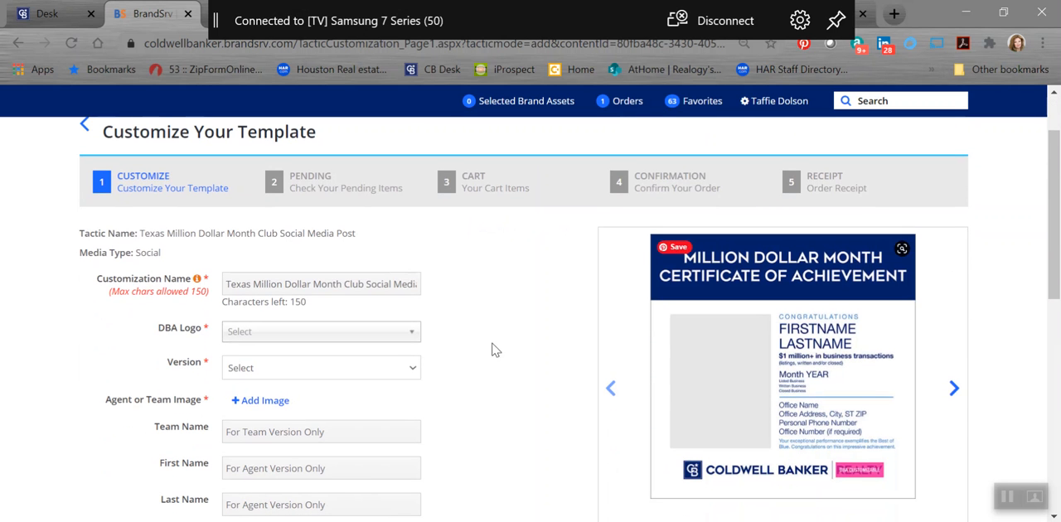
{"action": "left_click", "coordinate": [408, 333]}
{"action": "type", "text": "coldwell"}
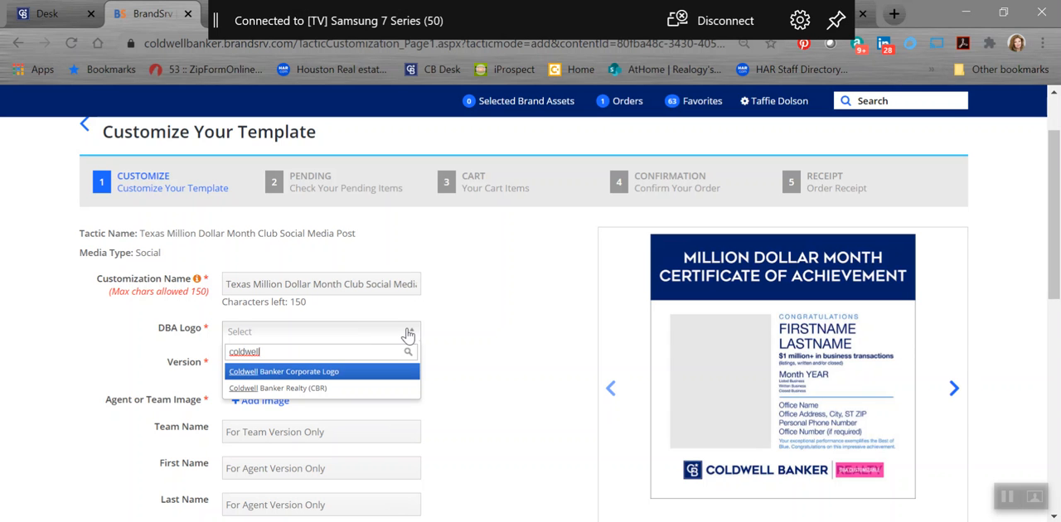
{"action": "left_click", "coordinate": [289, 389]}
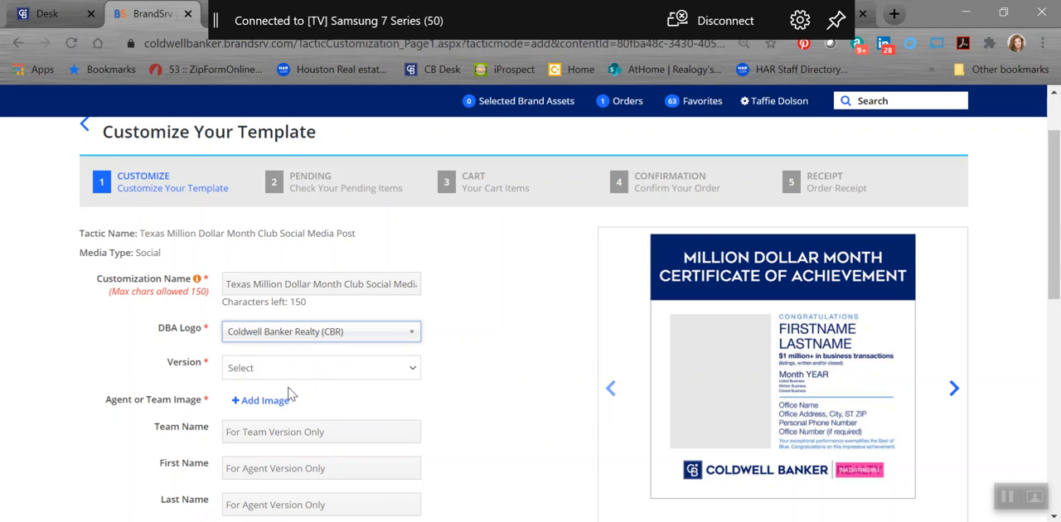
{"action": "left_click", "coordinate": [417, 375]}
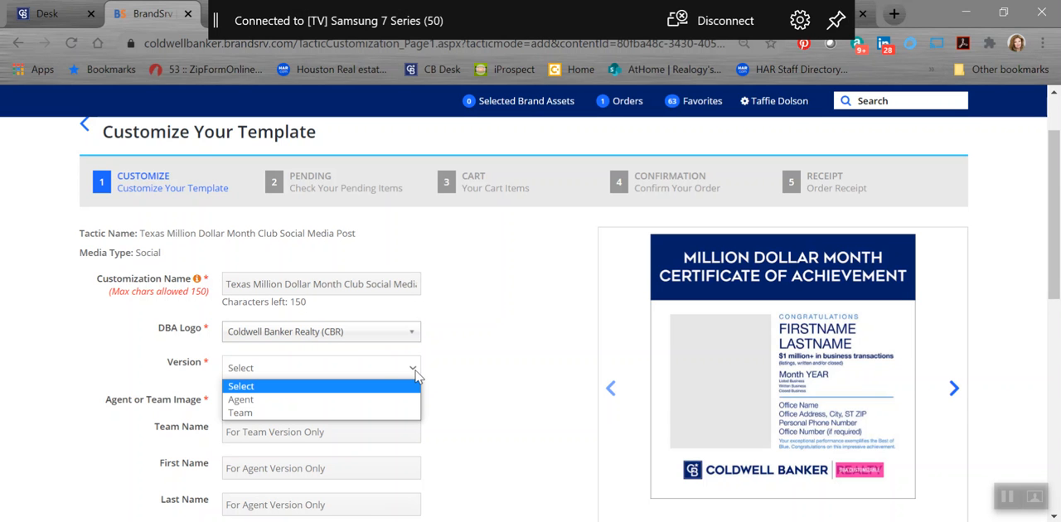
{"action": "left_click", "coordinate": [241, 400]}
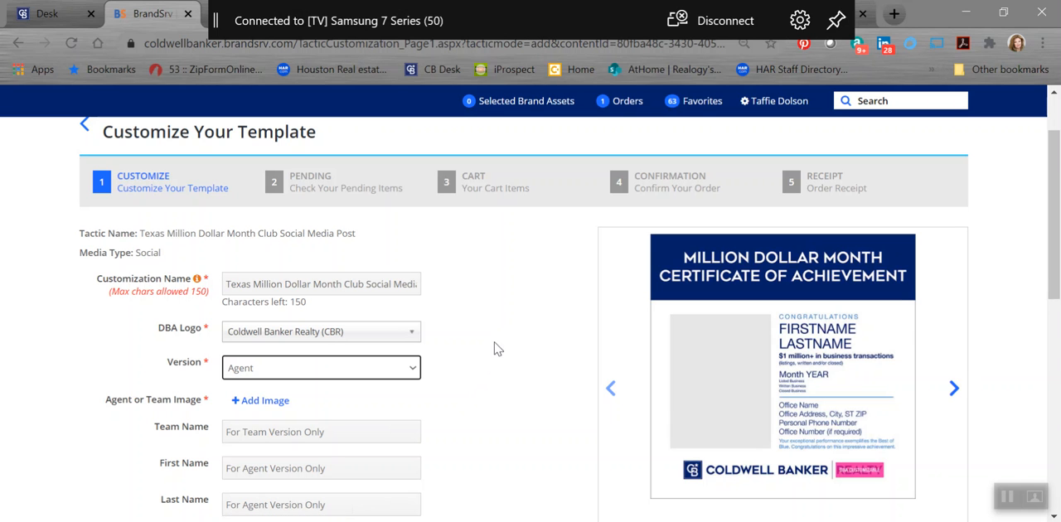
Step: Open the uploaded files for the Agent or Team Image and search them by the agent's last name
{"action": "left_click", "coordinate": [268, 405]}
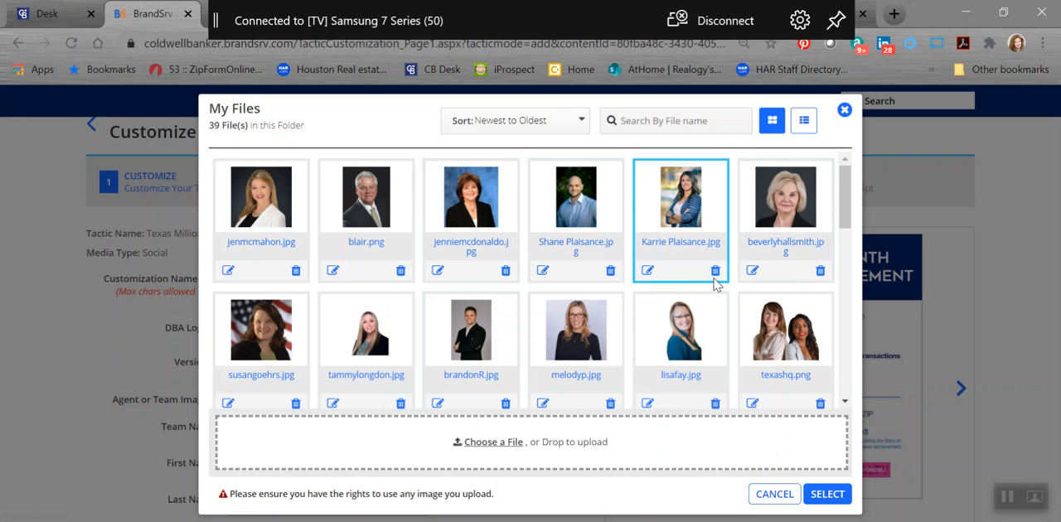
{"action": "scroll", "coordinate": [746, 290], "scroll_direction": "down", "scroll_amount": 1}
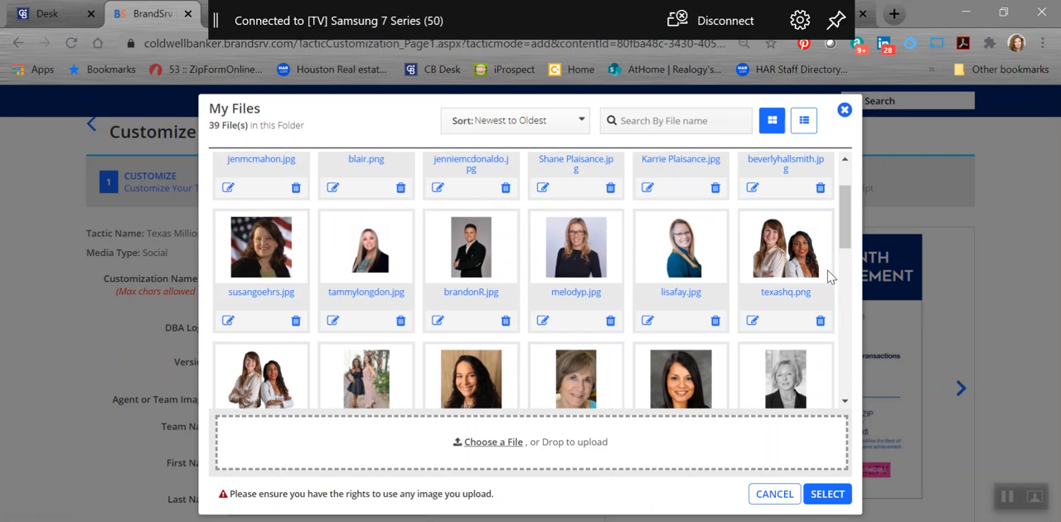
{"action": "left_click", "coordinate": [669, 120]}
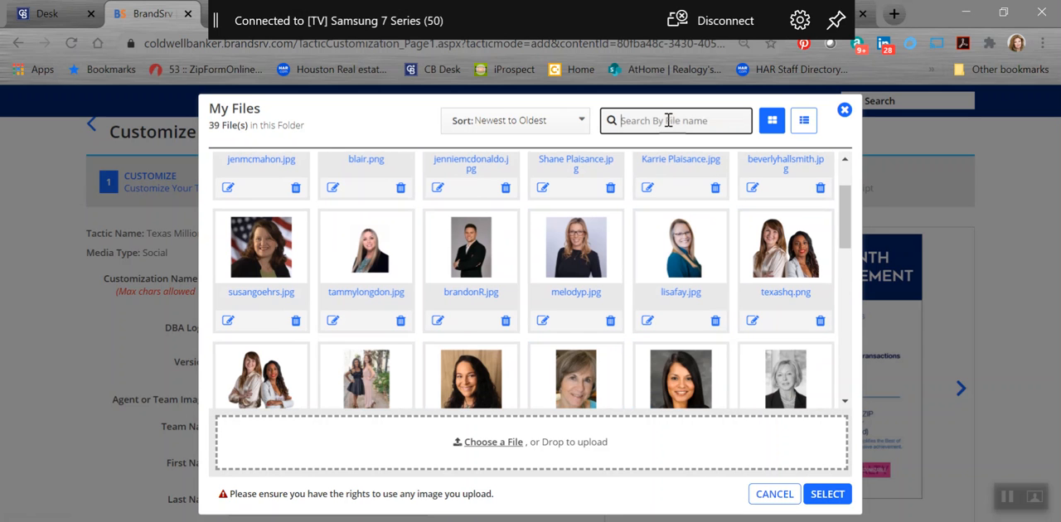
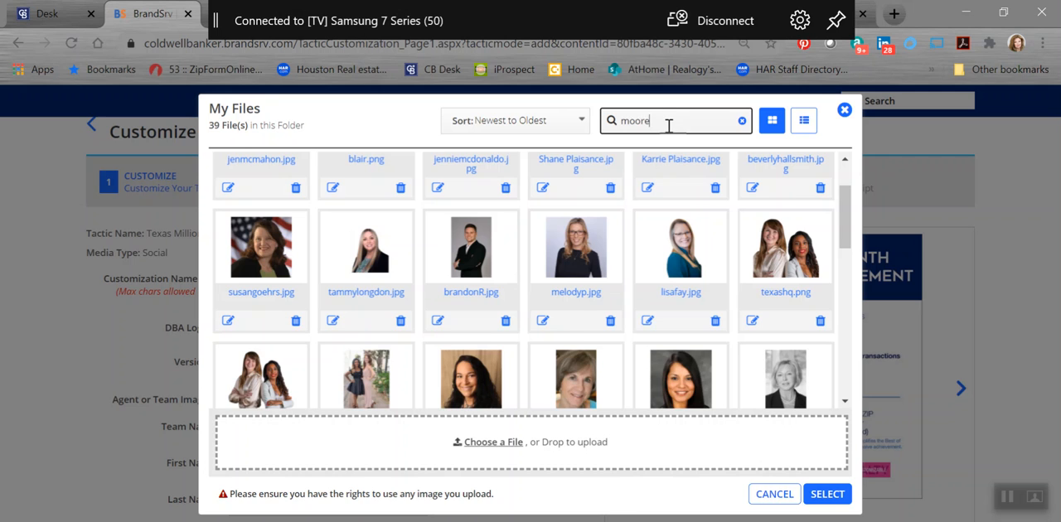
{"action": "key", "text": "Return"}
Step: Search the files by the agent's first name instead and insert the matching wall photo as the agent image
{"action": "double_click", "coordinate": [689, 170]}
{"action": "key", "text": "BackSpace"}
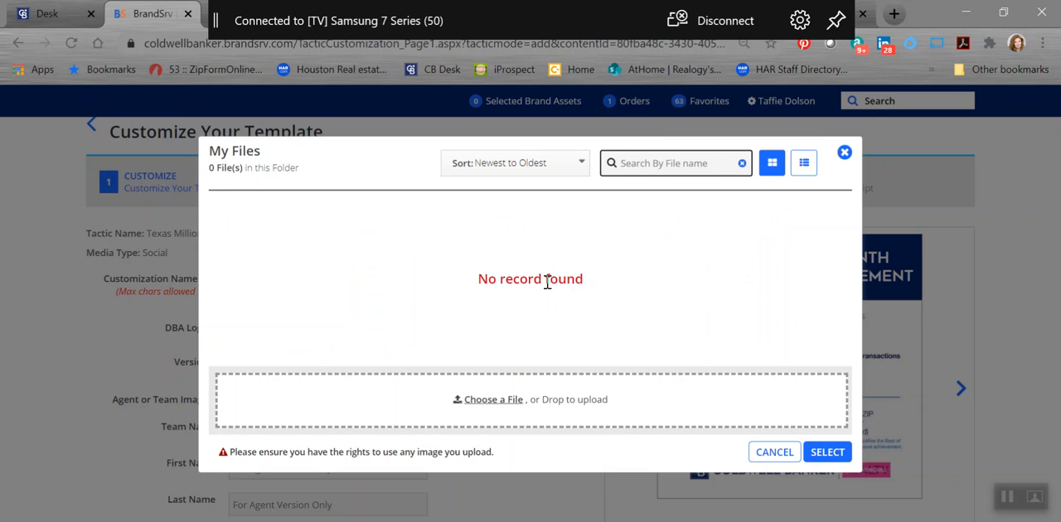
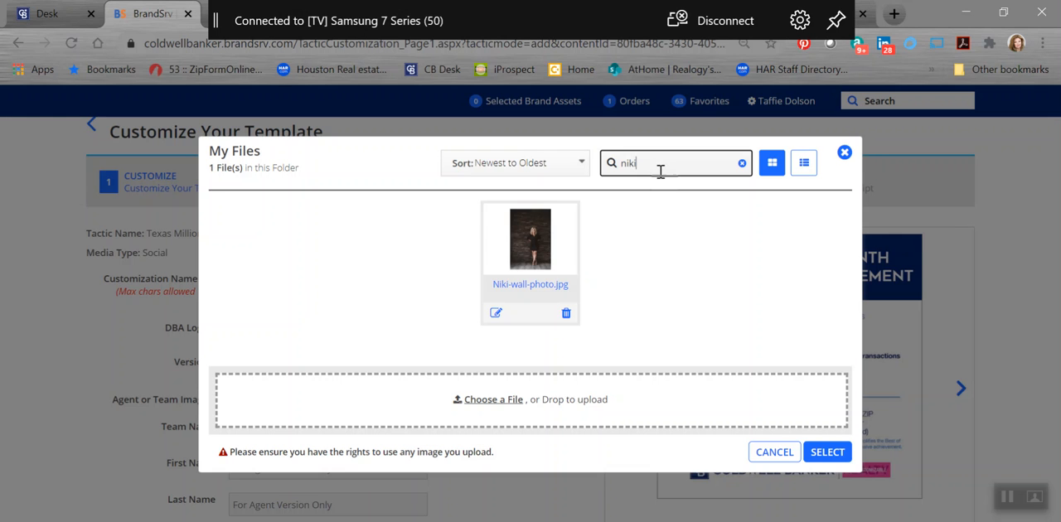
{"action": "left_click", "coordinate": [521, 250]}
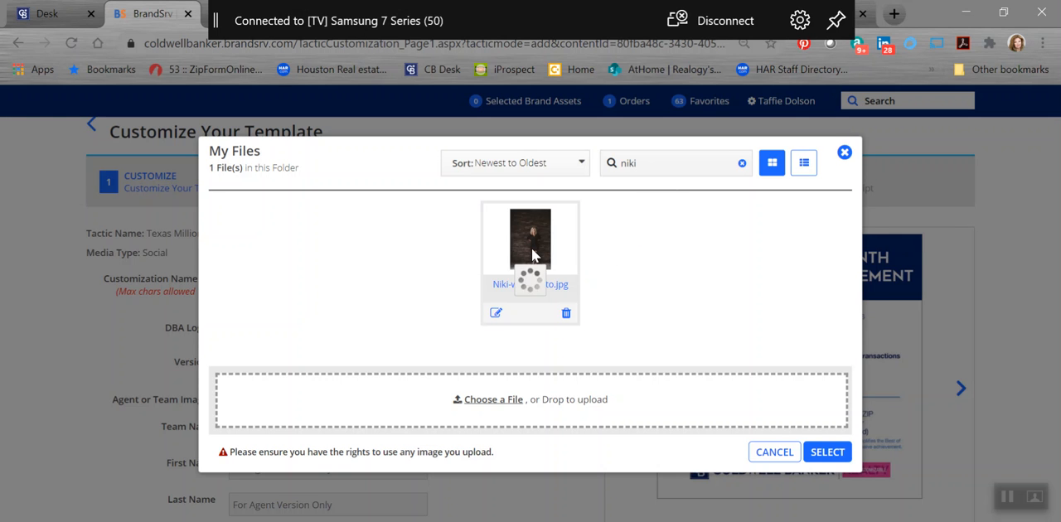
{"action": "left_click", "coordinate": [832, 457]}
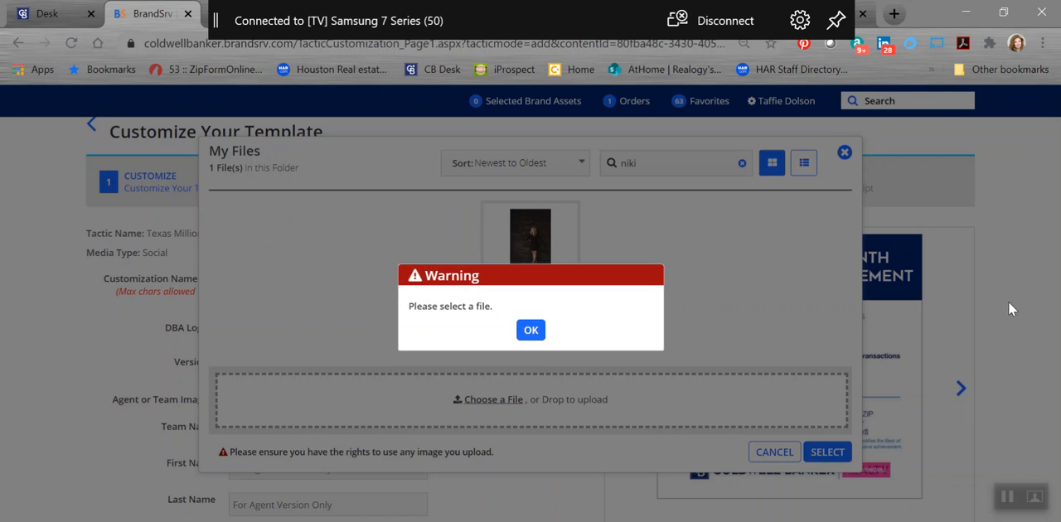
{"action": "left_click", "coordinate": [532, 330]}
{"action": "left_click", "coordinate": [530, 308]}
{"action": "left_click", "coordinate": [523, 292]}
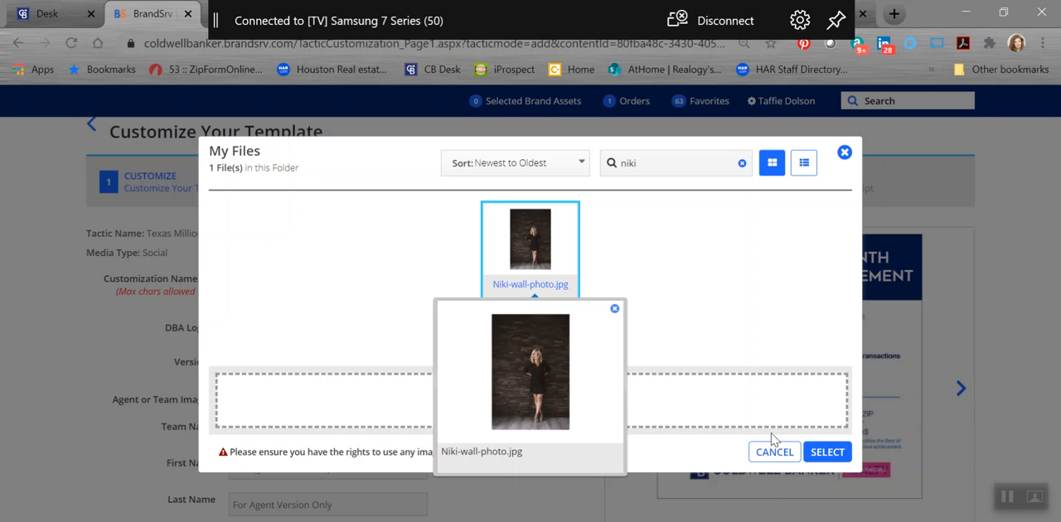
{"action": "left_click", "coordinate": [829, 453]}
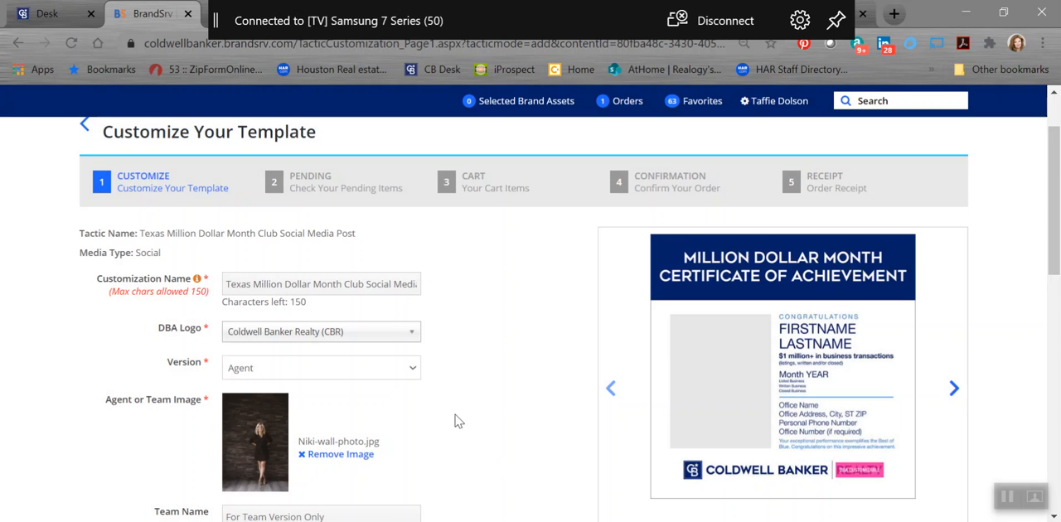
Step: Fill in the agent's first name and last name
{"action": "scroll", "coordinate": [522, 290], "scroll_direction": "down", "scroll_amount": 2}
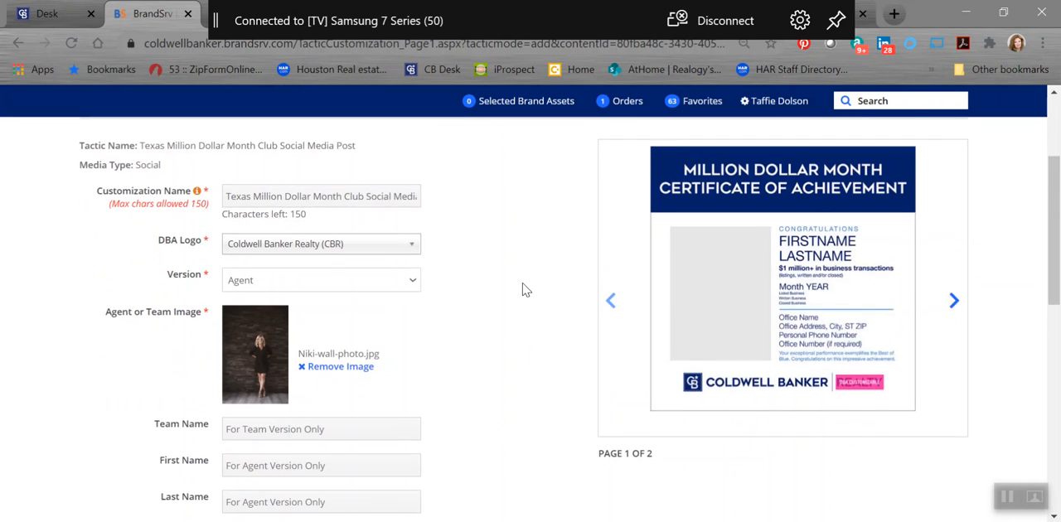
{"action": "scroll", "coordinate": [522, 291], "scroll_direction": "down", "scroll_amount": 1}
{"action": "left_click", "coordinate": [246, 305]}
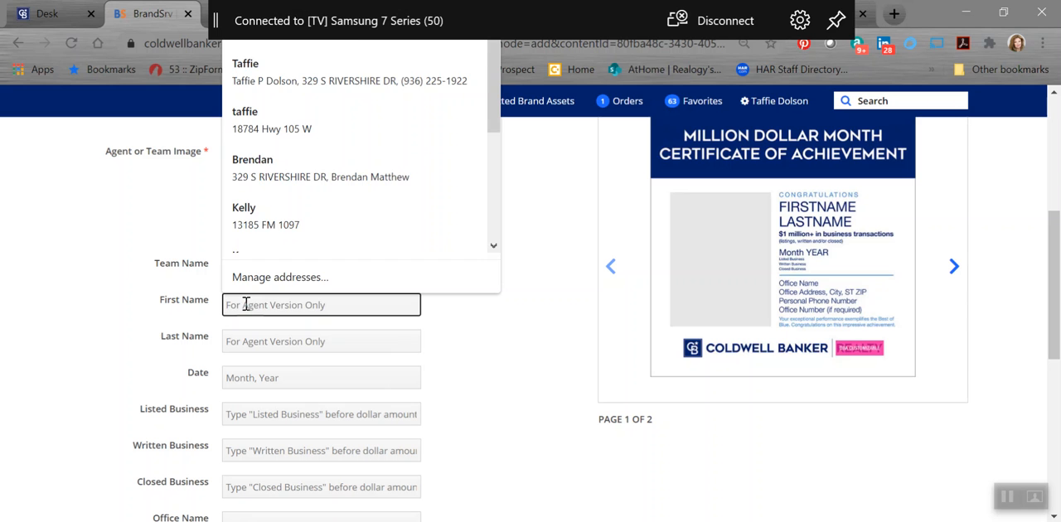
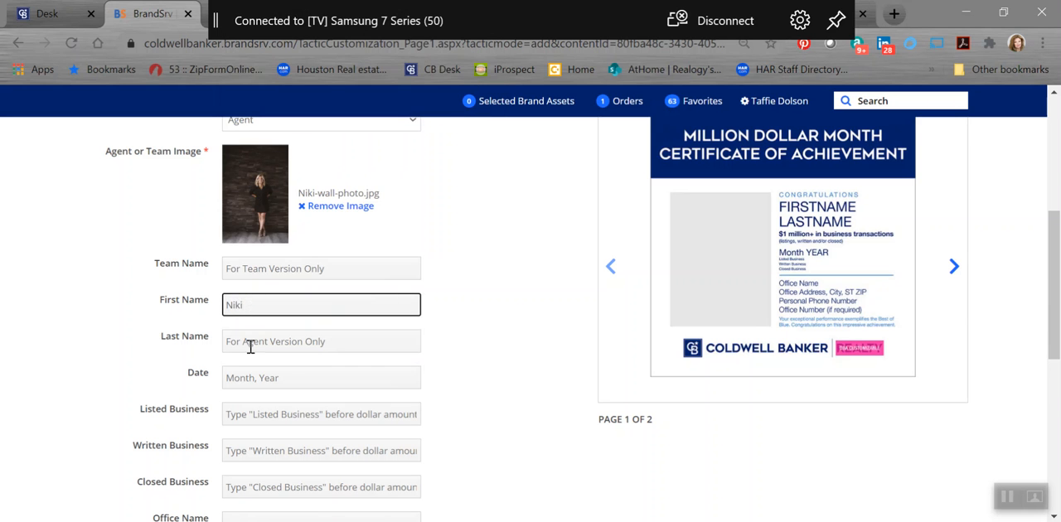
{"action": "left_click", "coordinate": [247, 343]}
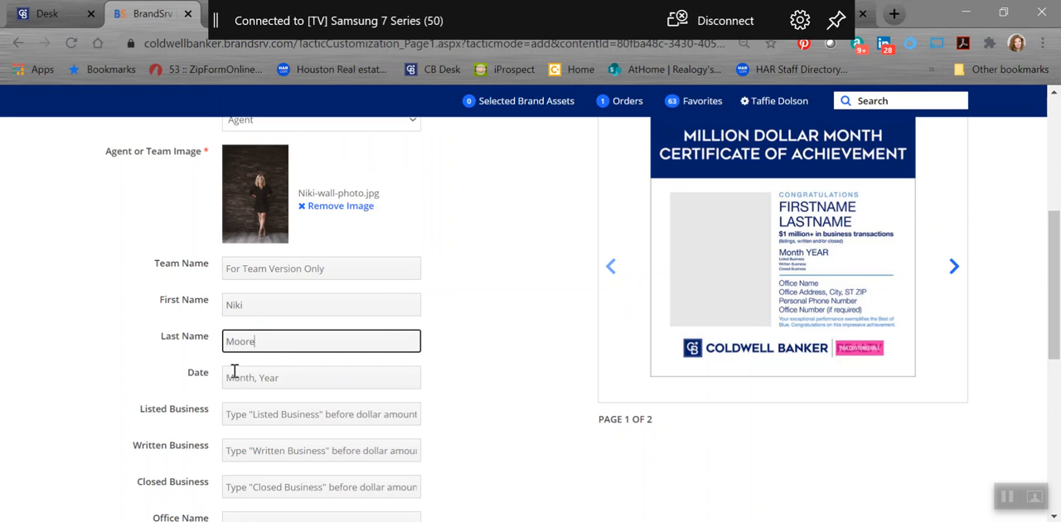
Step: Set the date to October/2020 and the office name to Lake Conroe
{"action": "left_click", "coordinate": [240, 381]}
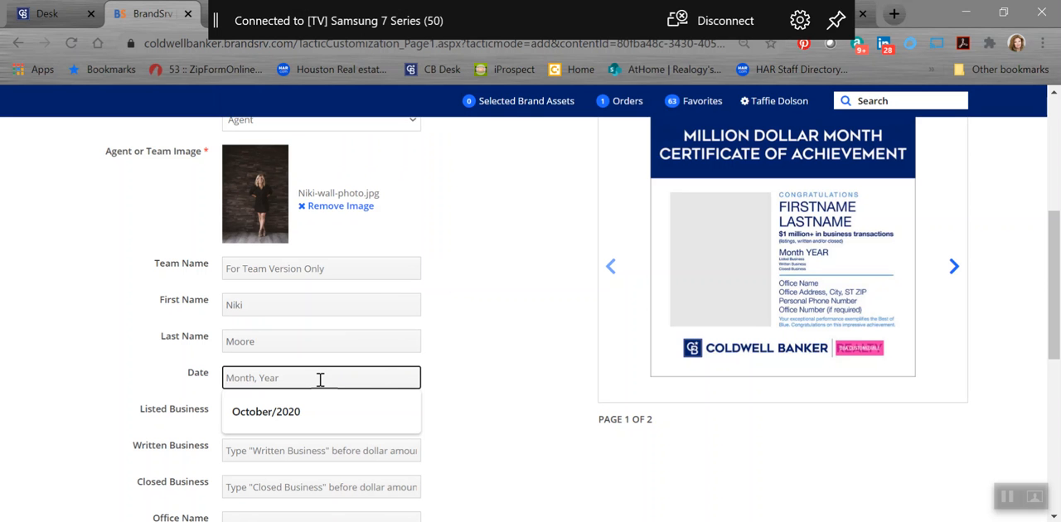
{"action": "left_click", "coordinate": [286, 414]}
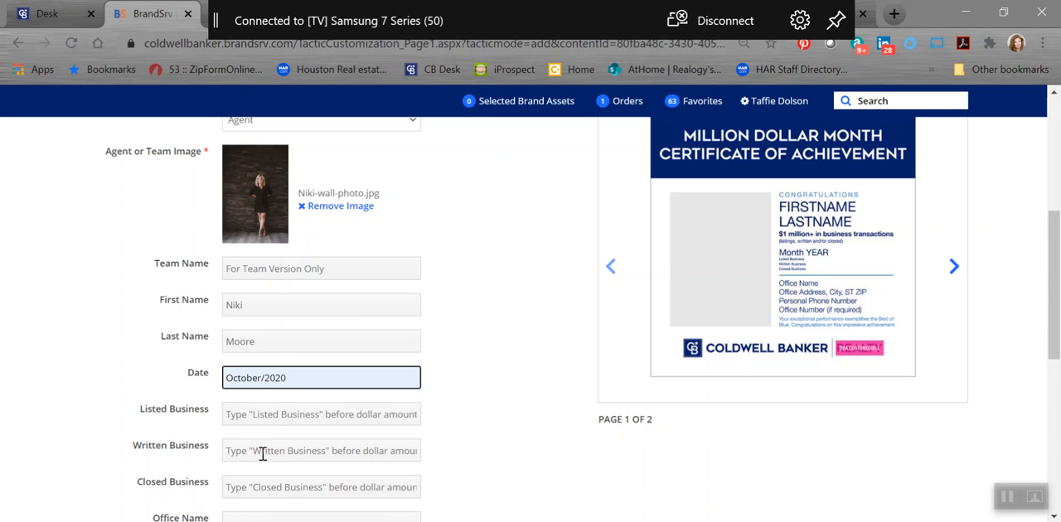
{"action": "scroll", "coordinate": [389, 427], "scroll_direction": "down", "scroll_amount": 1}
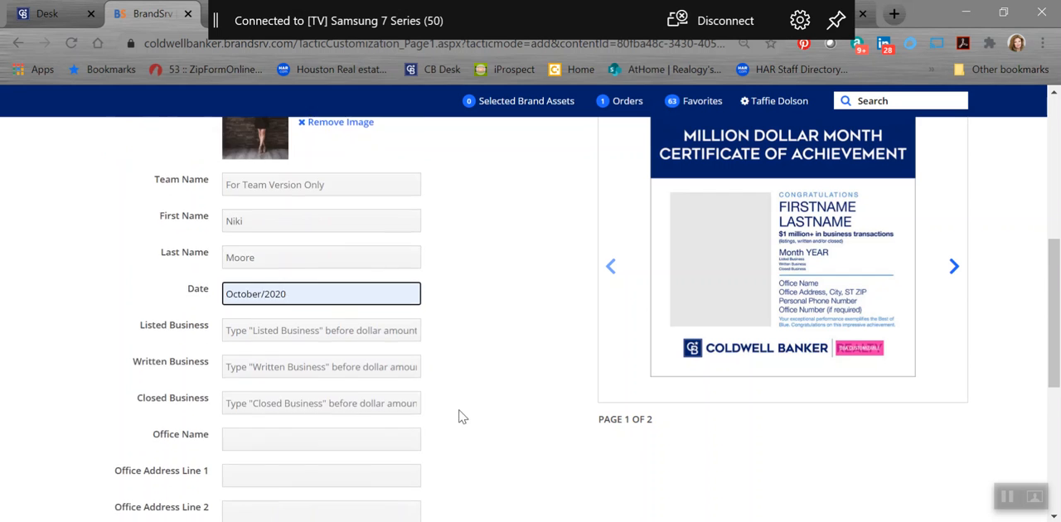
{"action": "scroll", "coordinate": [459, 417], "scroll_direction": "down", "scroll_amount": 1}
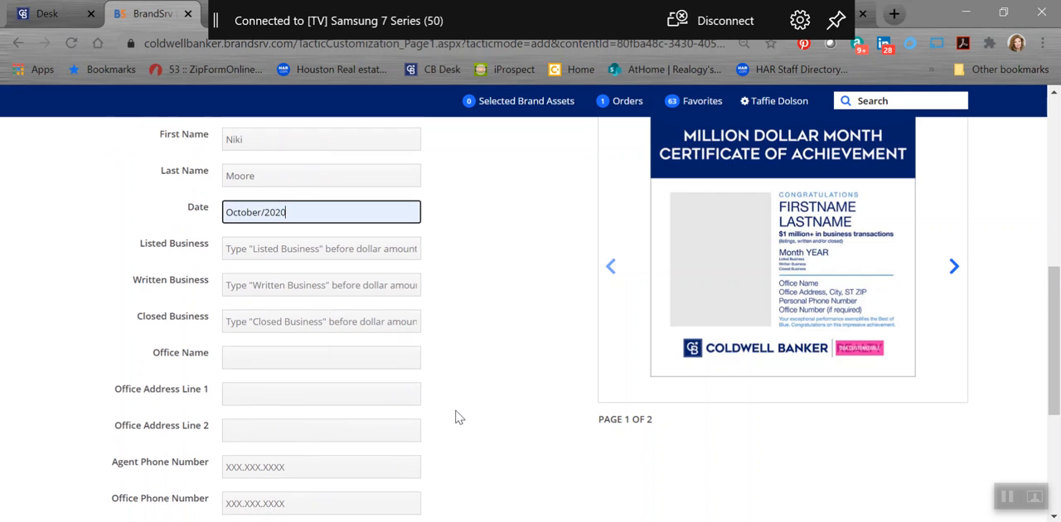
{"action": "left_click", "coordinate": [261, 361]}
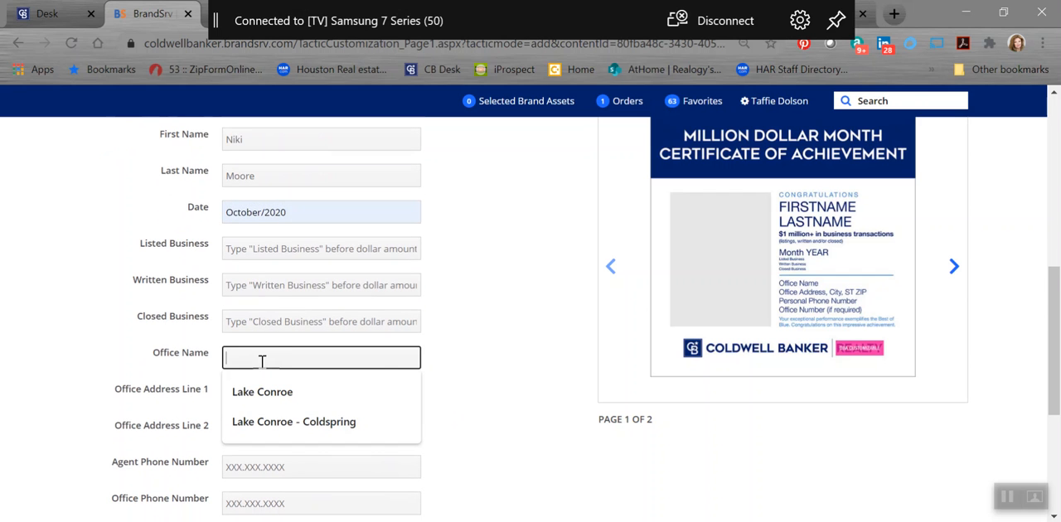
{"action": "left_click", "coordinate": [323, 393]}
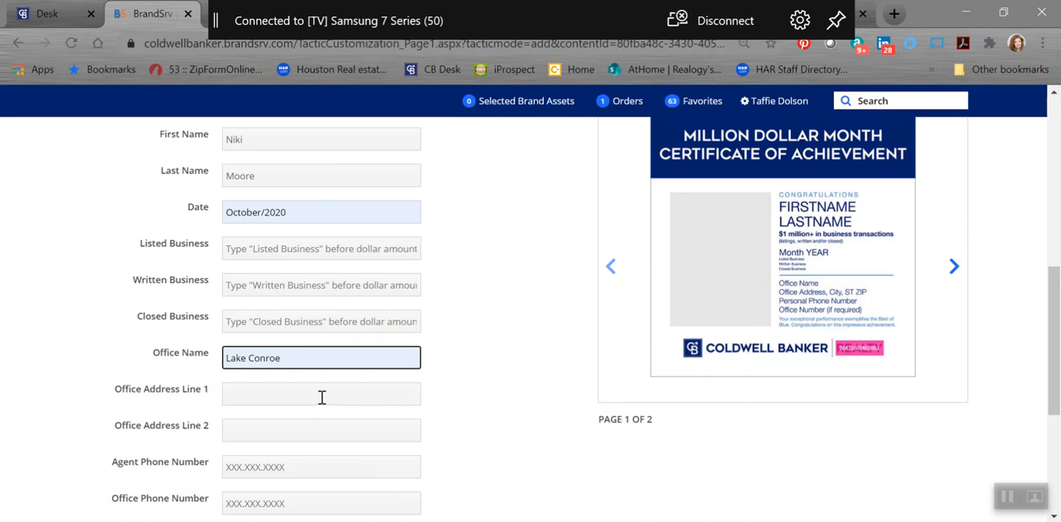
Step: Fill Office Address Line 1 with the Lake Conroe office's street address and suite from the saved addresses
{"action": "left_click", "coordinate": [265, 396]}
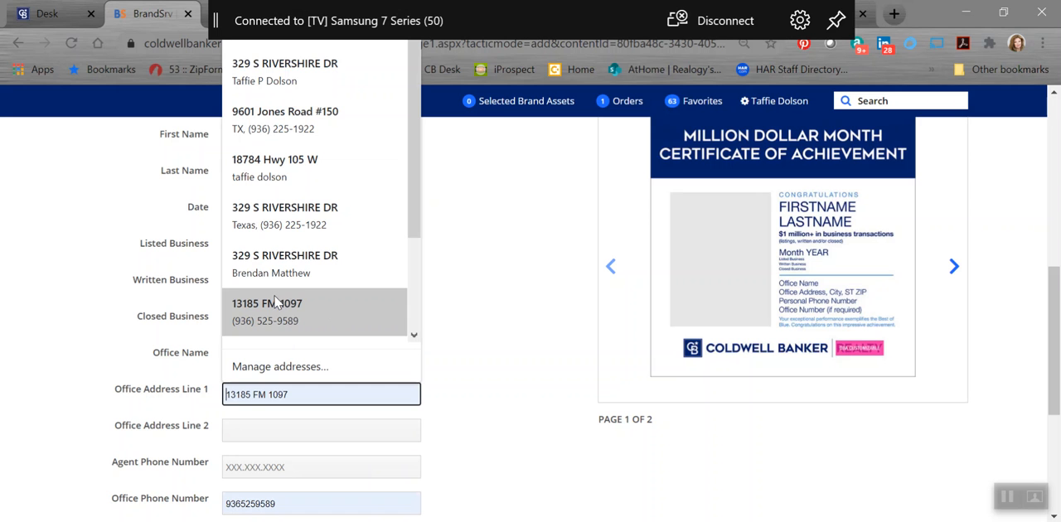
{"action": "scroll", "coordinate": [279, 304], "scroll_direction": "down", "scroll_amount": 3}
{"action": "scroll", "coordinate": [303, 299], "scroll_direction": "up", "scroll_amount": 3}
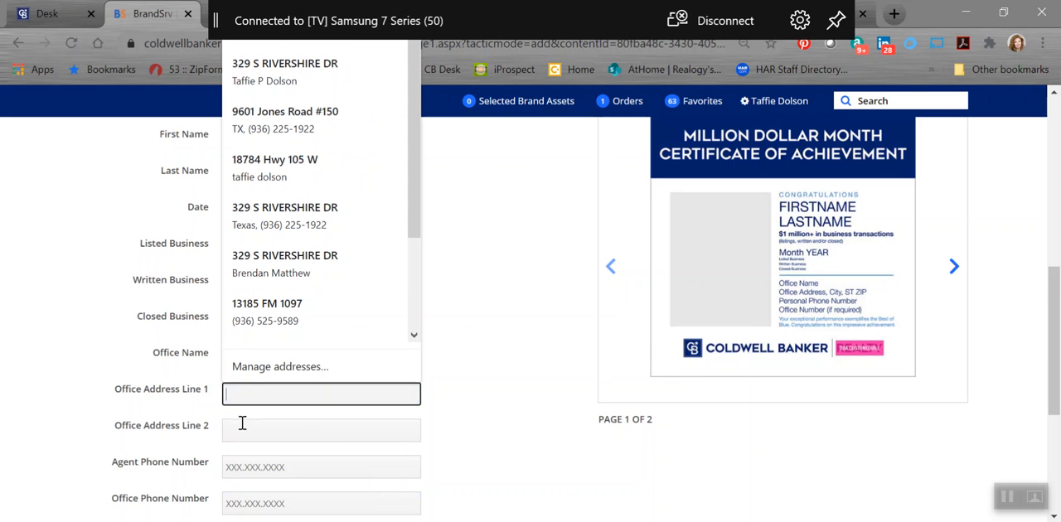
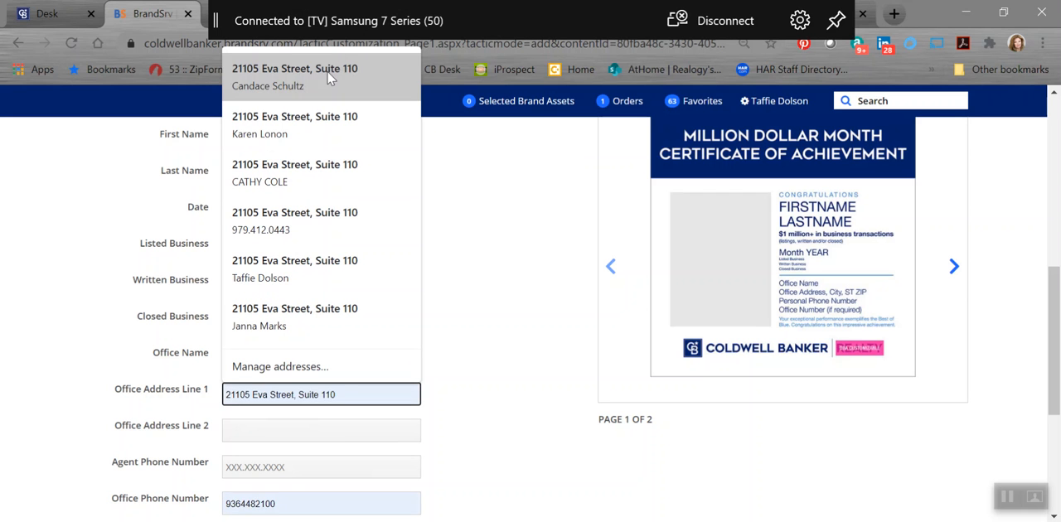
{"action": "left_click", "coordinate": [329, 77]}
Step: Complete Office Address Line 1 with the Lake Conroe office's city, state and ZIP code, using the saved full-address suggestion
{"action": "scroll", "coordinate": [402, 498], "scroll_direction": "up", "scroll_amount": 1}
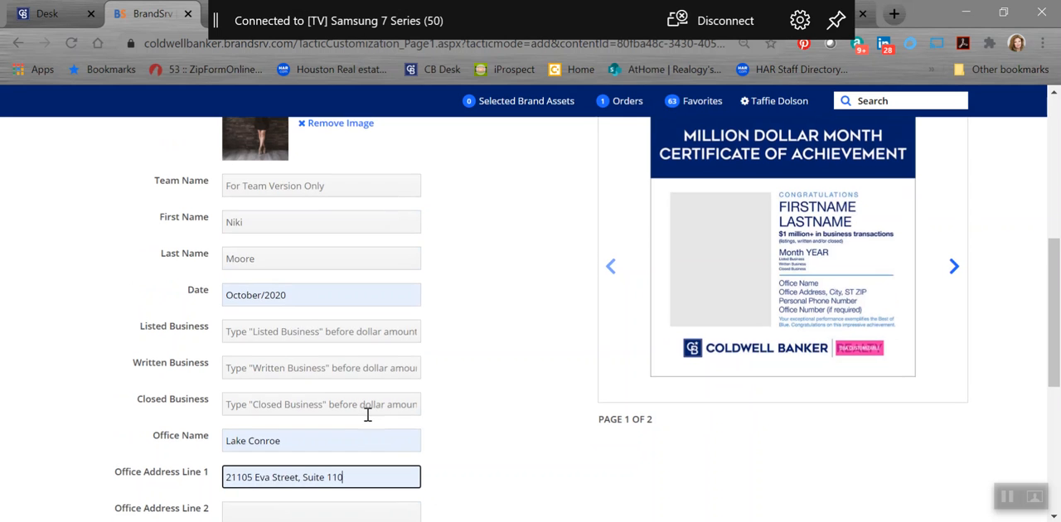
{"action": "type", "text": ","}
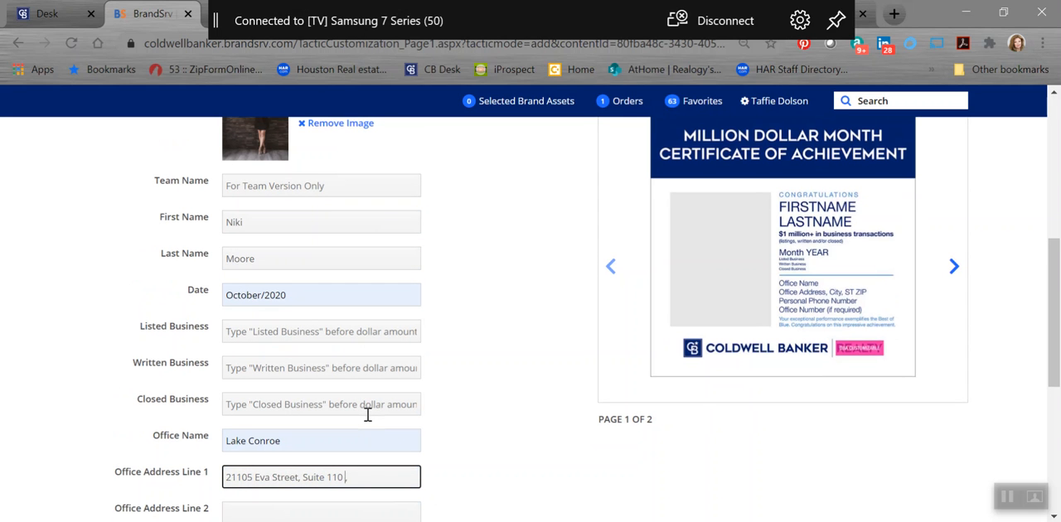
{"action": "type", "text": "Mon"}
{"action": "key", "text": "BackSpace"}
{"action": "key", "text": "BackSpace"}
{"action": "key", "text": "BackSpace"}
{"action": "left_click", "coordinate": [371, 474]}
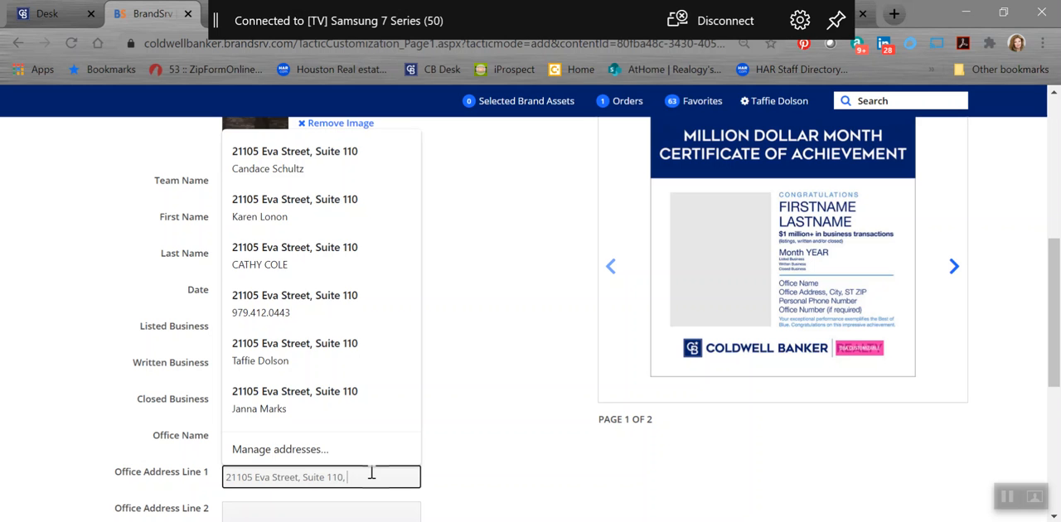
{"action": "type", "text": "Montgomer"}
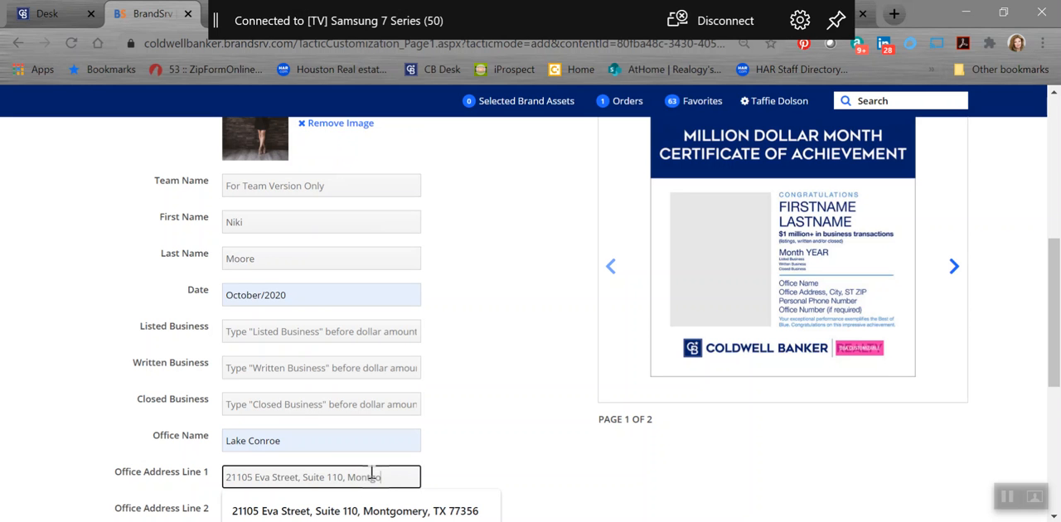
{"action": "key", "text": "Down"}
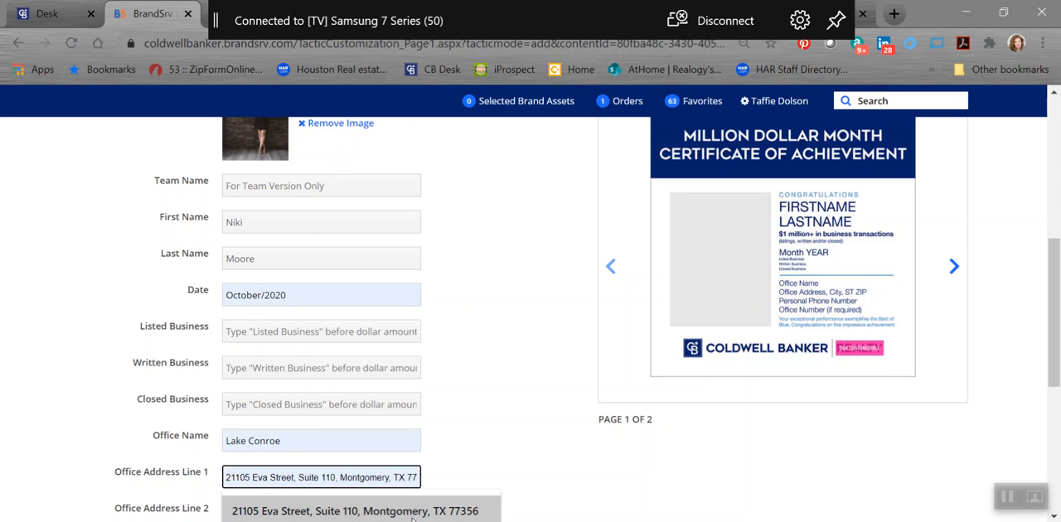
{"action": "left_click", "coordinate": [412, 511]}
{"action": "scroll", "coordinate": [569, 379], "scroll_direction": "up", "scroll_amount": 1}
{"action": "scroll", "coordinate": [525, 360], "scroll_direction": "down", "scroll_amount": 2}
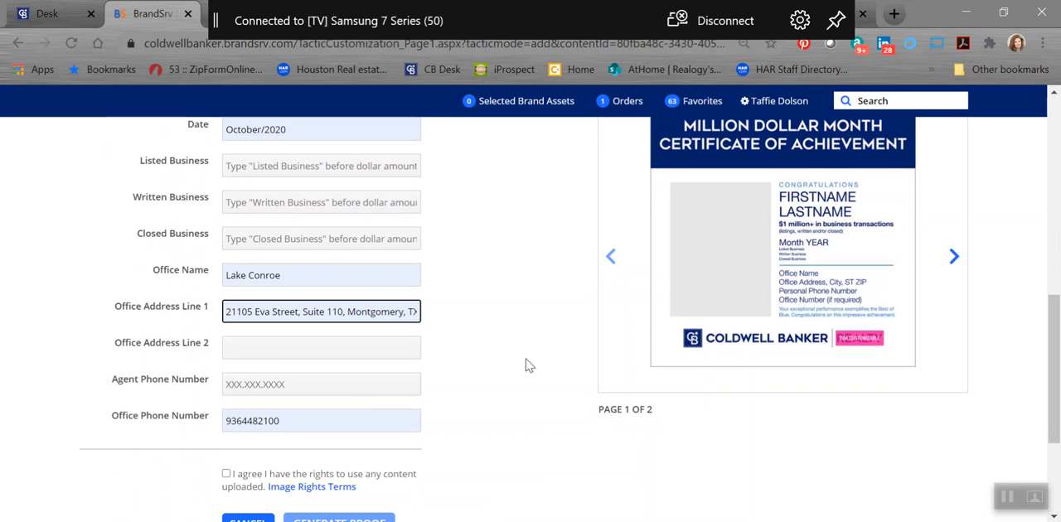
Step: Fill in the agent's phone number with periods between the digit groups
{"action": "left_click", "coordinate": [237, 383]}
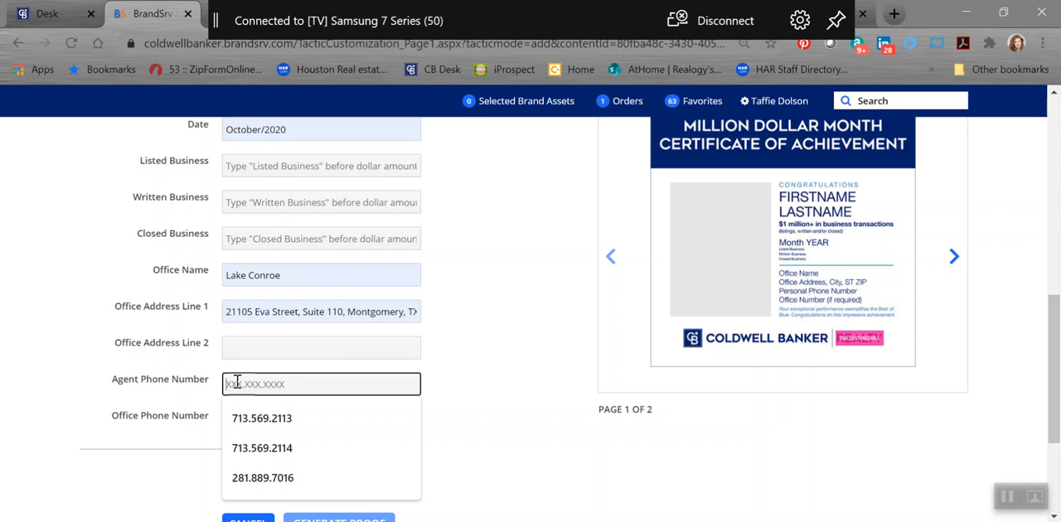
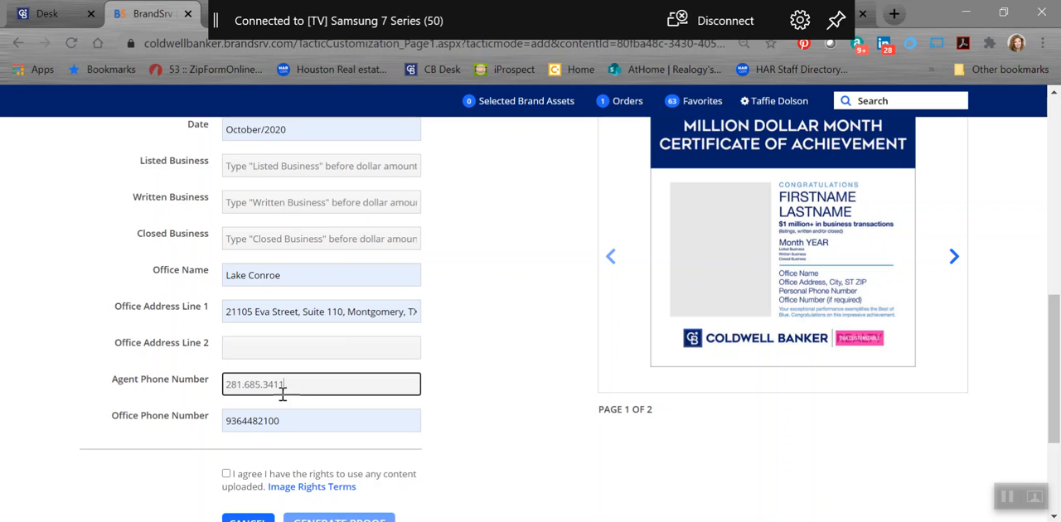
Step: Format the office phone number with periods after the area code and after the next three digits
{"action": "left_click", "coordinate": [242, 422]}
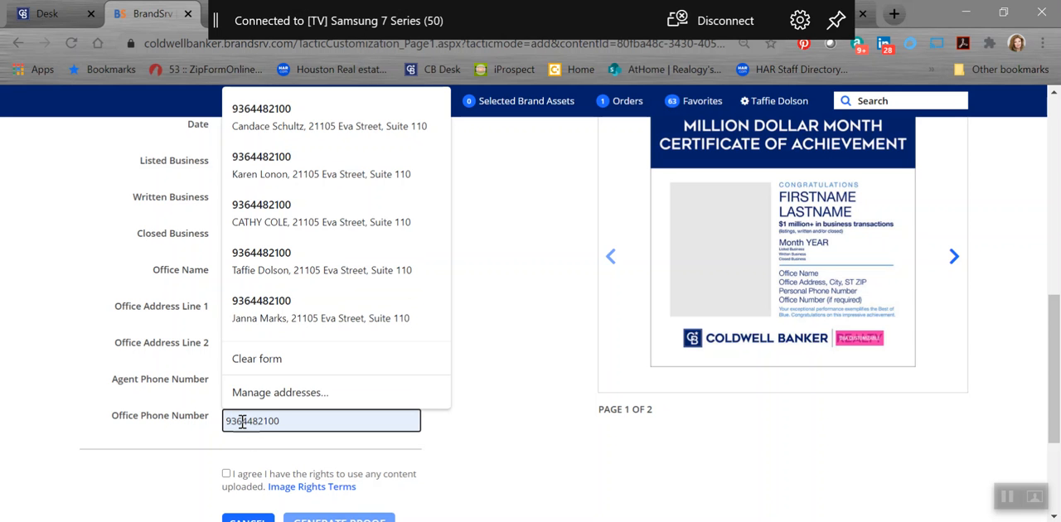
{"action": "left_click", "coordinate": [241, 421]}
{"action": "type", "text": "."}
{"action": "left_click", "coordinate": [261, 421]}
{"action": "type", "text": "."}
Step: Agree to the image rights terms, generate the proof and acknowledge the proof generation notice
{"action": "scroll", "coordinate": [491, 410], "scroll_direction": "down", "scroll_amount": 1}
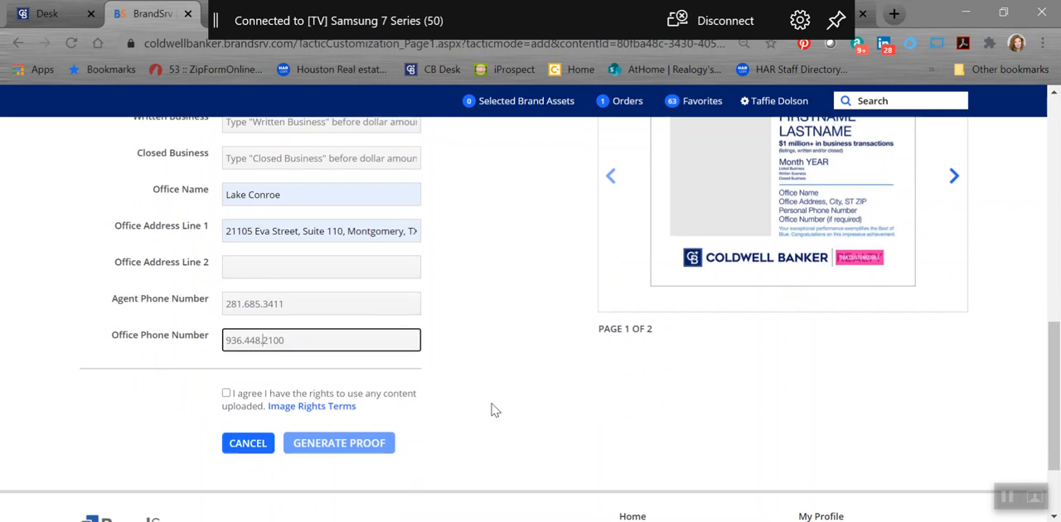
{"action": "left_click", "coordinate": [226, 391]}
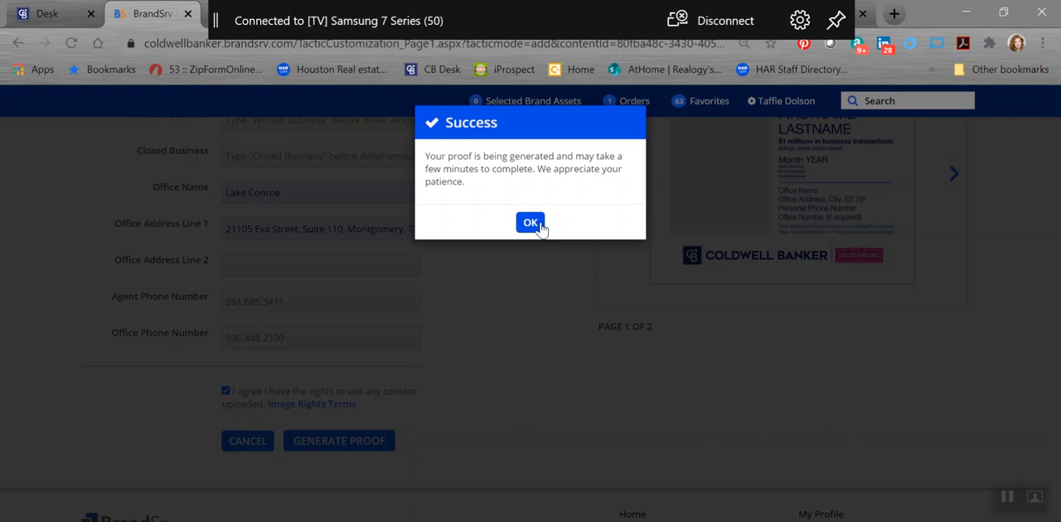
{"action": "left_click", "coordinate": [539, 223]}
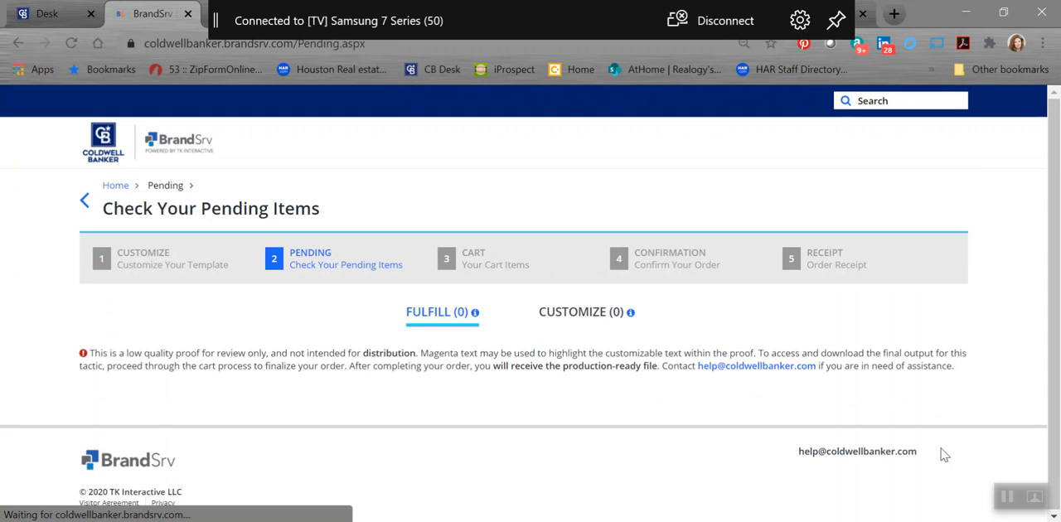
Step: View the proof of the pending Texas Million Dollar Month Club Social Media Post, check its details and close it
{"action": "scroll", "coordinate": [920, 301], "scroll_direction": "down", "scroll_amount": 1}
{"action": "scroll", "coordinate": [921, 303], "scroll_direction": "up", "scroll_amount": 1}
{"action": "left_click", "coordinate": [830, 436]}
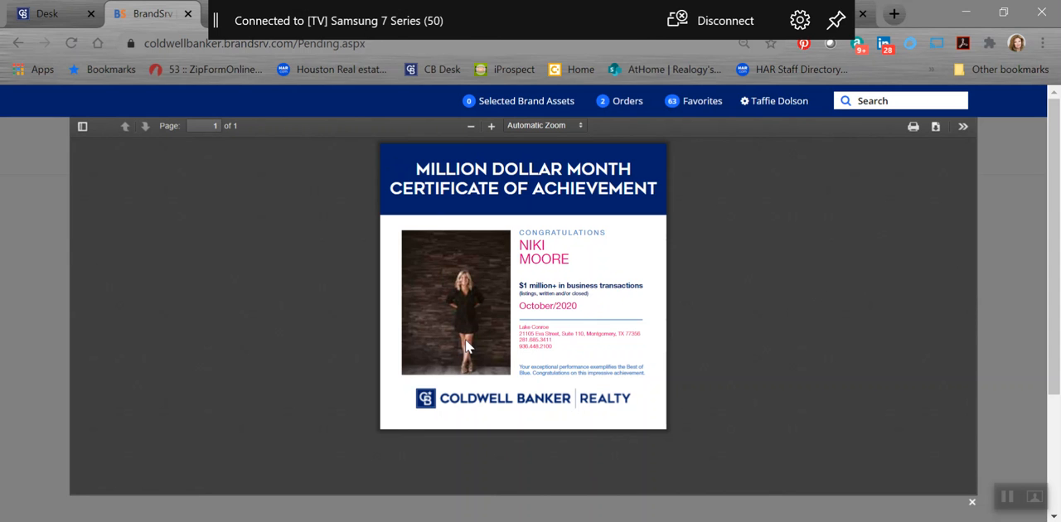
{"action": "left_click", "coordinate": [972, 504]}
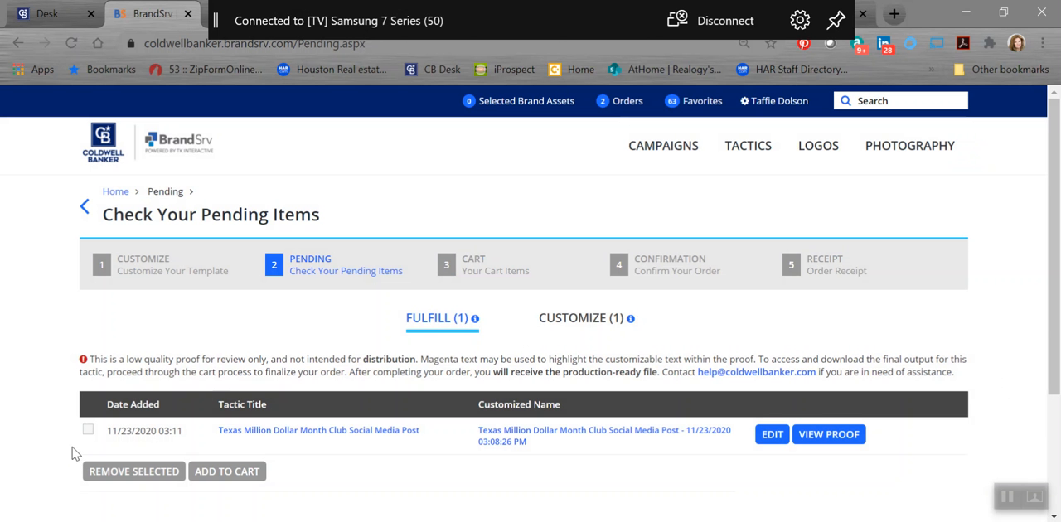
Step: Add the pending Texas Million Dollar Month Club Social Media Post to the cart and continue to order confirmation
{"action": "left_click", "coordinate": [88, 429]}
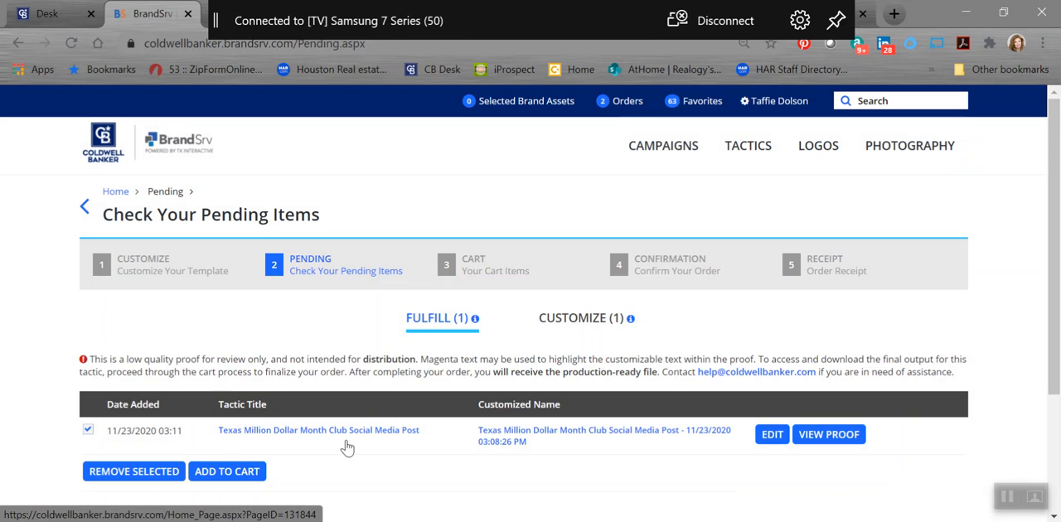
{"action": "left_click", "coordinate": [236, 478]}
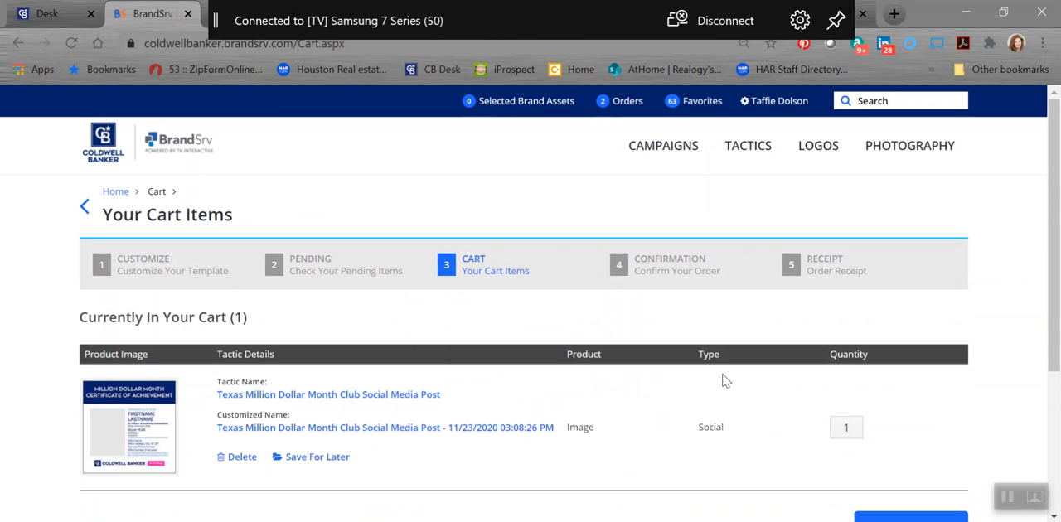
{"action": "scroll", "coordinate": [881, 388], "scroll_direction": "down", "scroll_amount": 3}
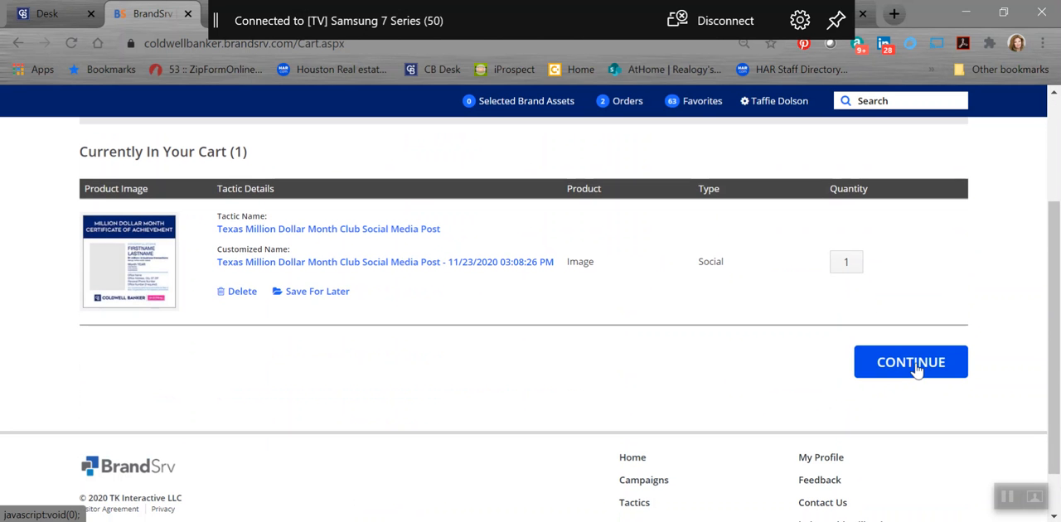
{"action": "left_click", "coordinate": [912, 362]}
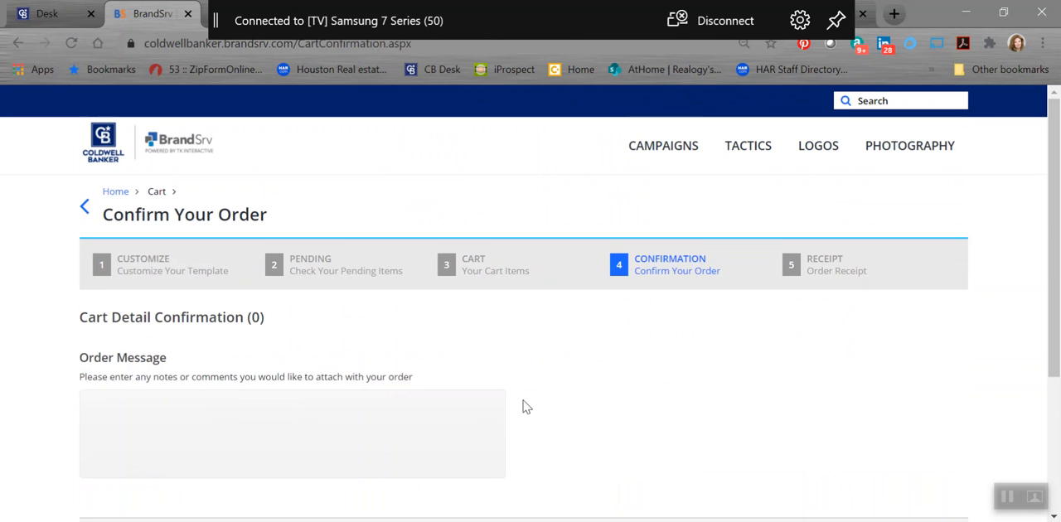
Step: Place the order for the social media post without adding order contacts or an order message
{"action": "scroll", "coordinate": [939, 339], "scroll_direction": "down", "scroll_amount": 1}
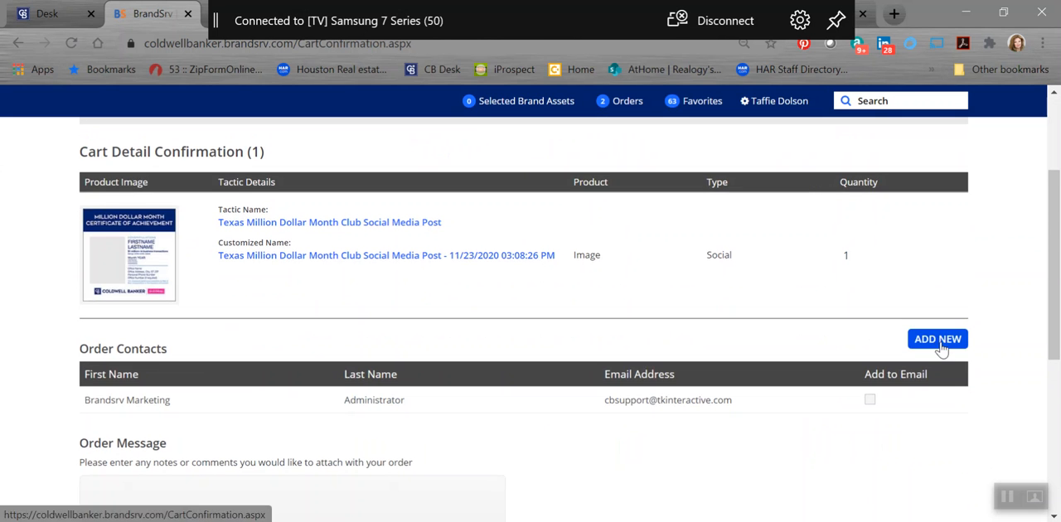
{"action": "scroll", "coordinate": [939, 348], "scroll_direction": "down", "scroll_amount": 1}
{"action": "scroll", "coordinate": [942, 353], "scroll_direction": "down", "scroll_amount": 1}
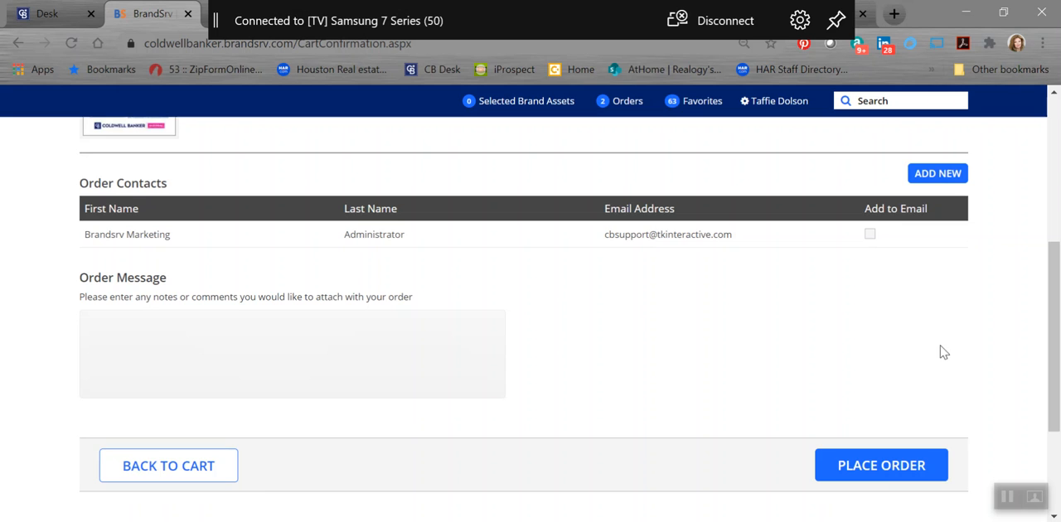
{"action": "left_click", "coordinate": [901, 475]}
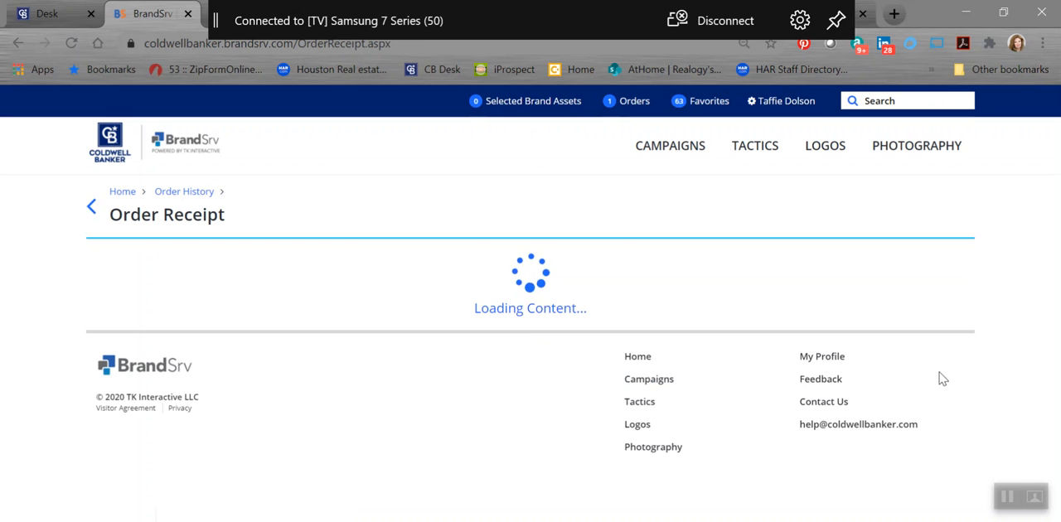
Step: Get the finished file from the order receipt and open the downloaded certificate image
{"action": "scroll", "coordinate": [961, 390], "scroll_direction": "down", "scroll_amount": 3}
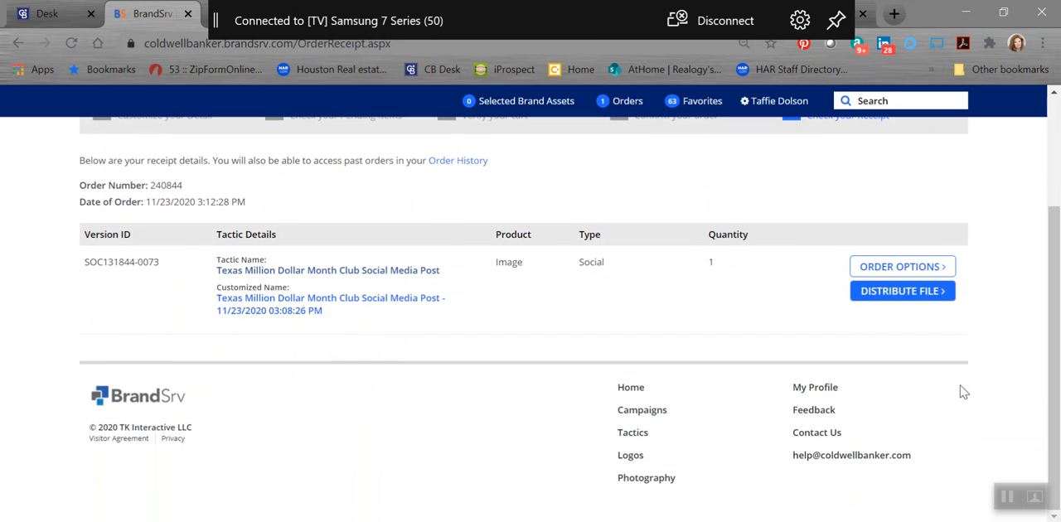
{"action": "scroll", "coordinate": [963, 392], "scroll_direction": "up", "scroll_amount": 1}
{"action": "mouse_move", "coordinate": [915, 384]}
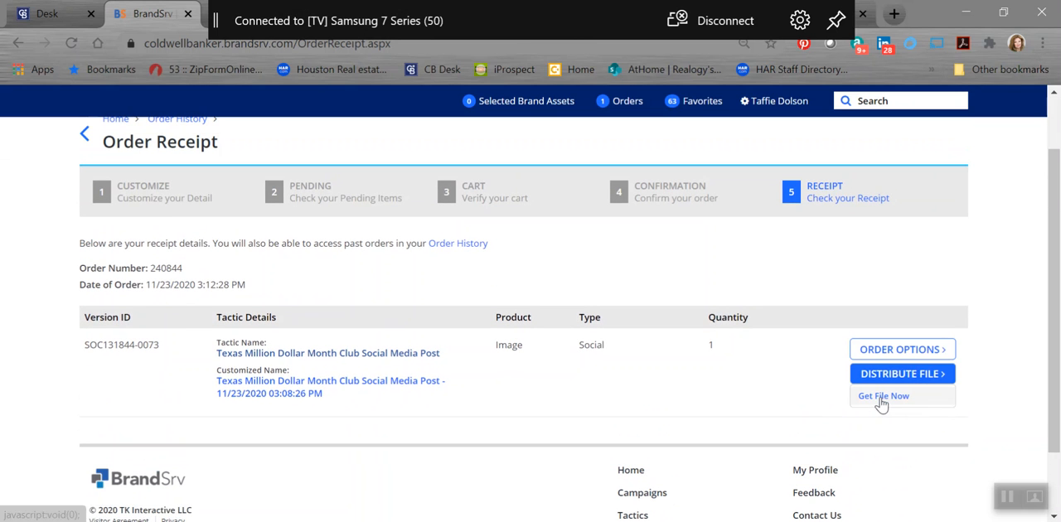
{"action": "left_click", "coordinate": [882, 402]}
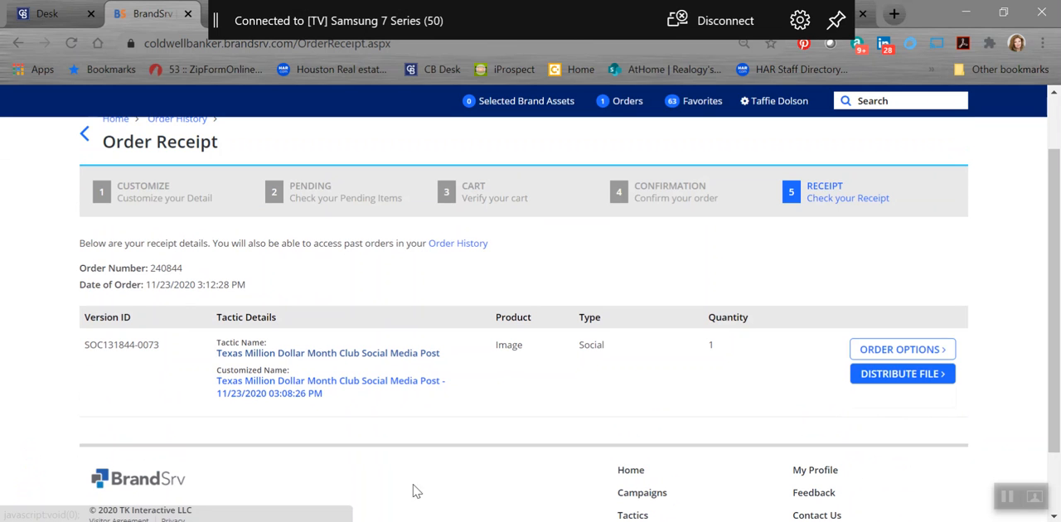
{"action": "left_click", "coordinate": [172, 521]}
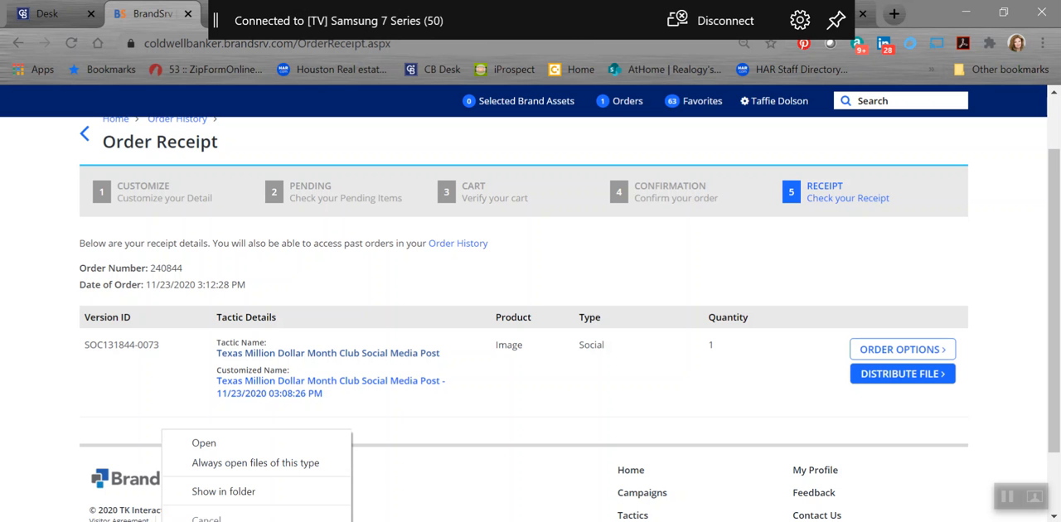
{"action": "left_click", "coordinate": [205, 444]}
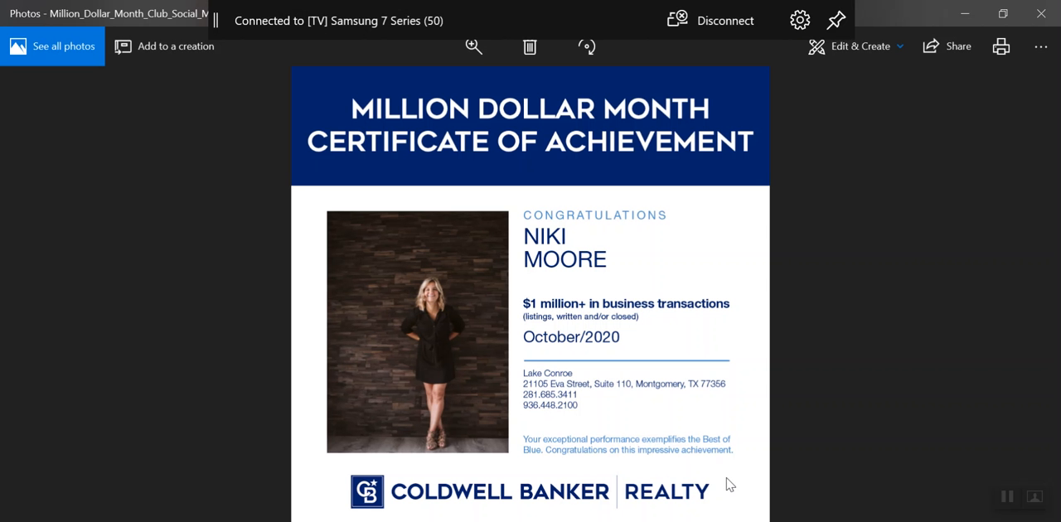
Step: Save a JPG copy of the certificate named with the agent's first and last name without a space, and close the image
{"action": "right_click", "coordinate": [699, 355]}
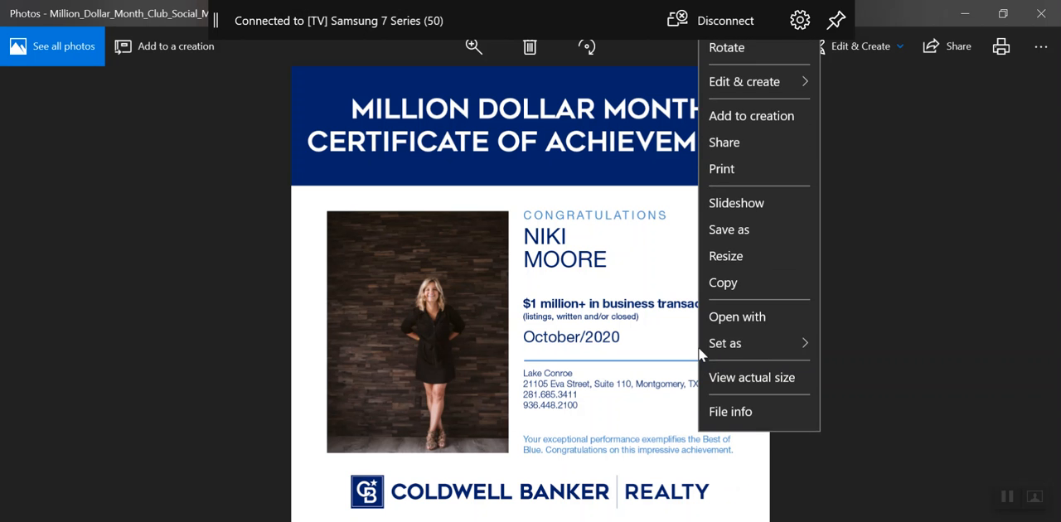
{"action": "left_click", "coordinate": [750, 230]}
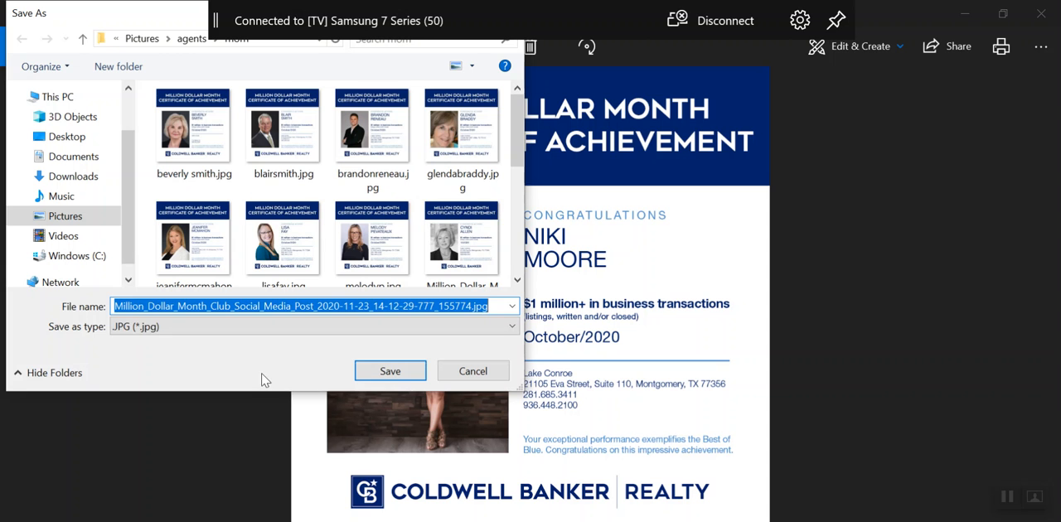
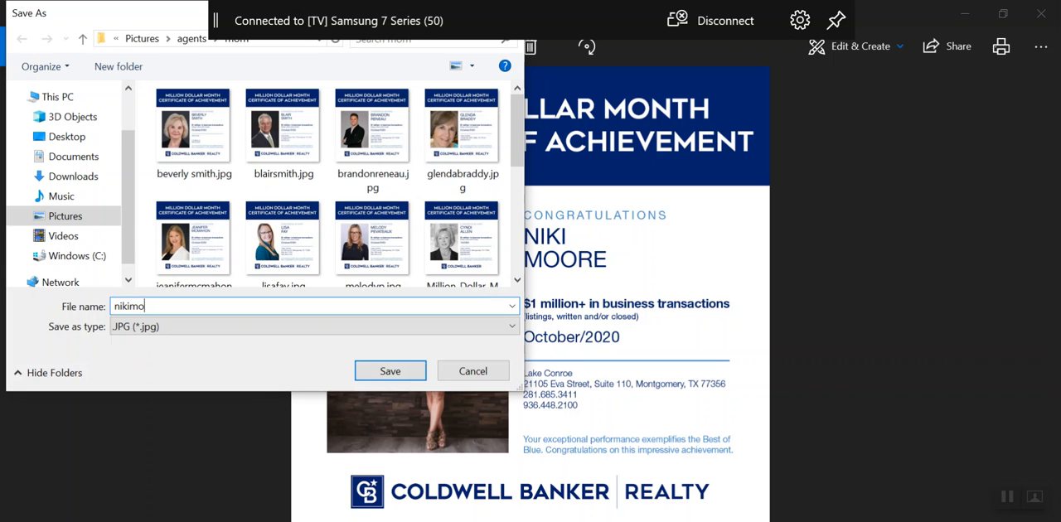
{"action": "left_click", "coordinate": [390, 370]}
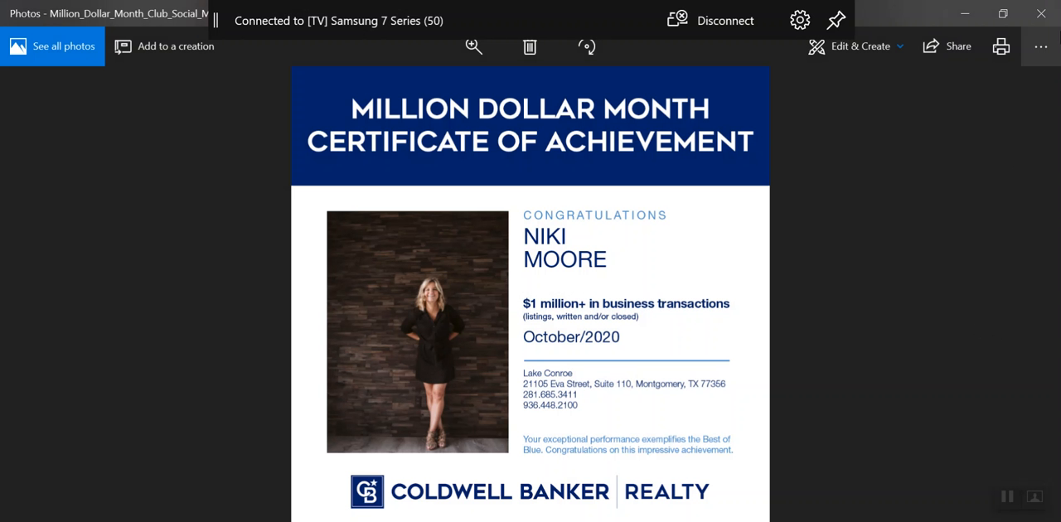
{"action": "left_click", "coordinate": [1049, 8]}
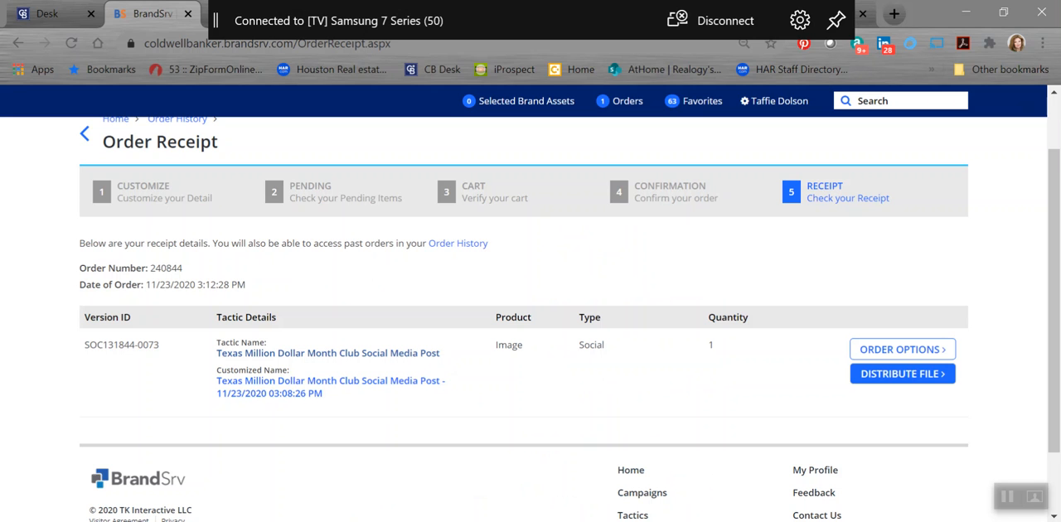
Step: Switch to the Outlook mail window
{"action": "mouse_move", "coordinate": [297, 520]}
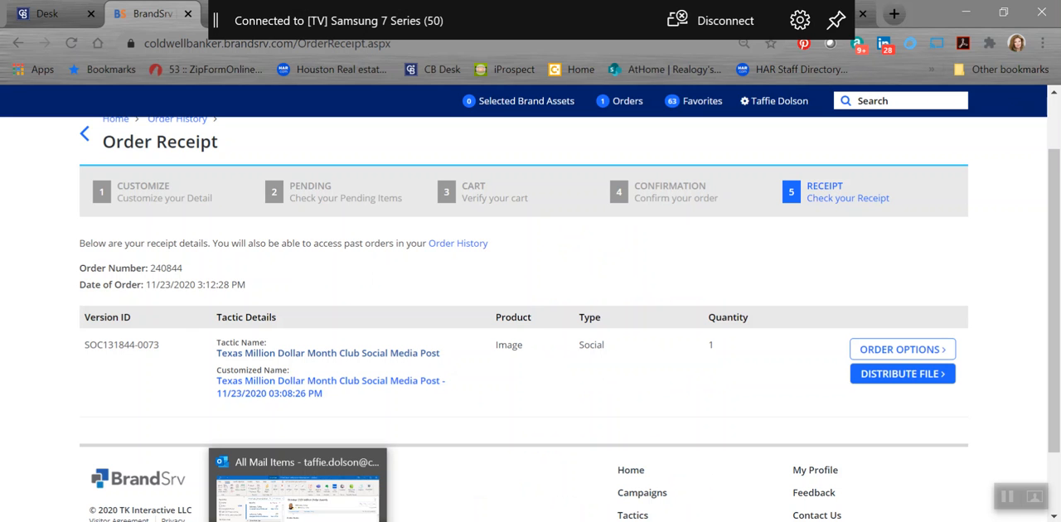